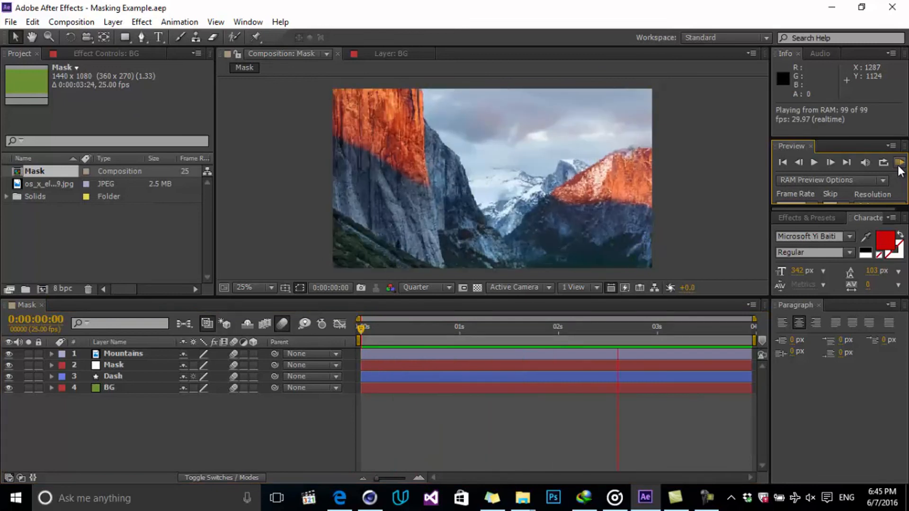
- Preview the finished masking animation in the Mask composition and return to the first frame
{"action": "left_click", "coordinate": [899, 162]}
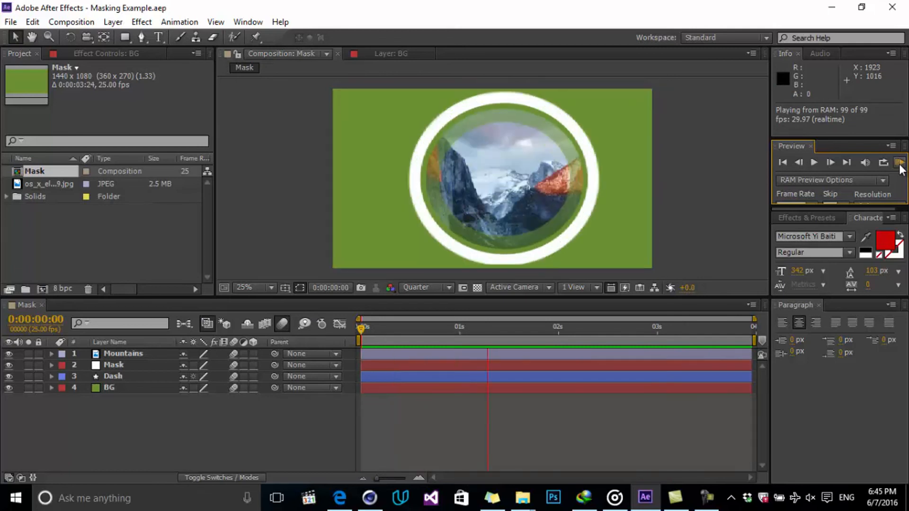
{"action": "key", "text": "space"}
{"action": "left_click_drag", "start_coordinate": [617, 332], "coordinate": [559, 333]}
{"action": "key", "text": "Home"}
- Clear all the layers from the Mask composition: Mountains, Mask, Dash and BG
{"action": "key", "text": "ctrl+a"}
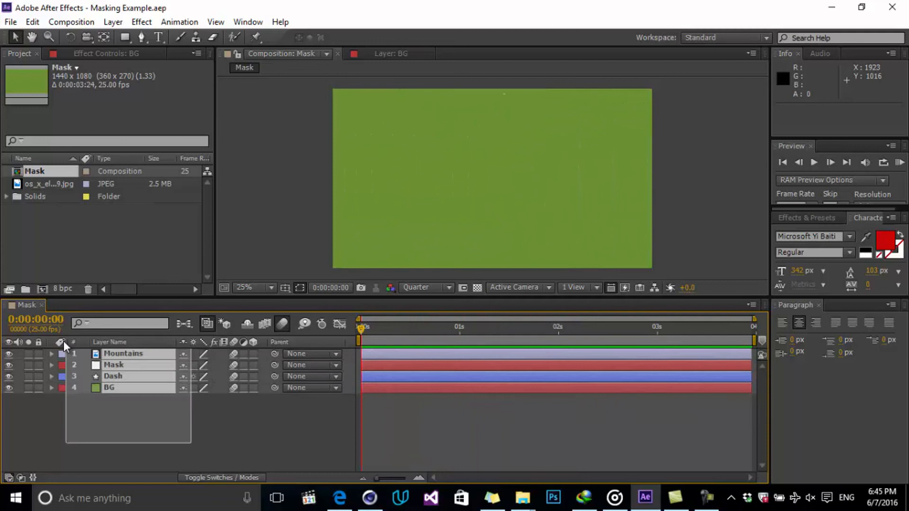
{"action": "left_click", "coordinate": [37, 27]}
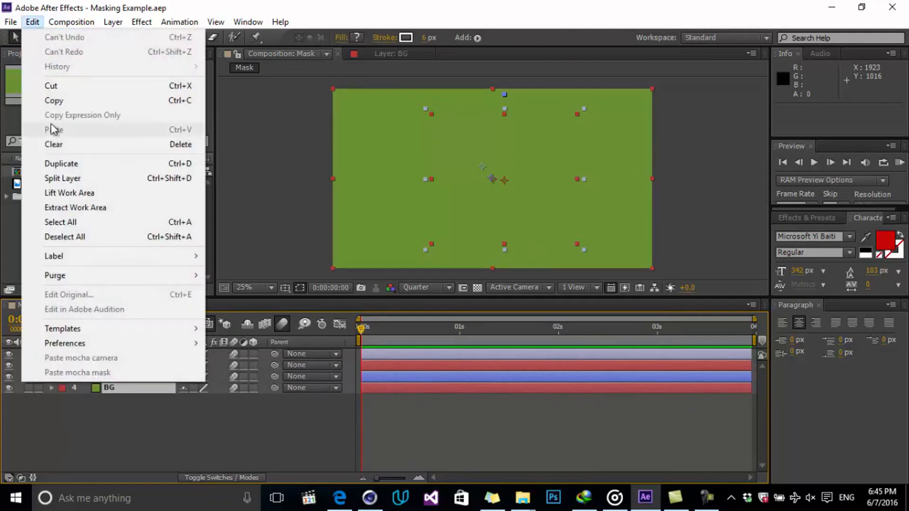
{"action": "left_click", "coordinate": [67, 143]}
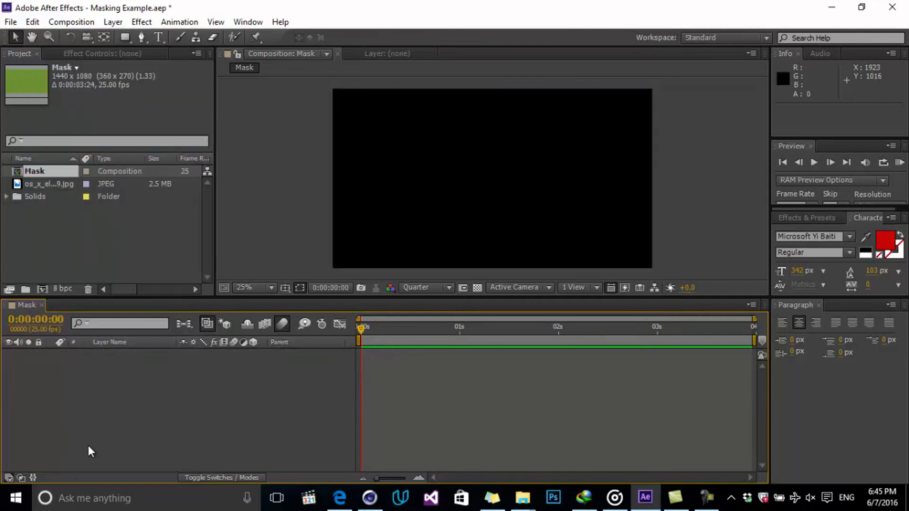
- Create a 1440 x 1080 px solid named bg, sampling its green colour from the Mask composition's thumbnail
{"action": "key", "text": "ctrl+y"}
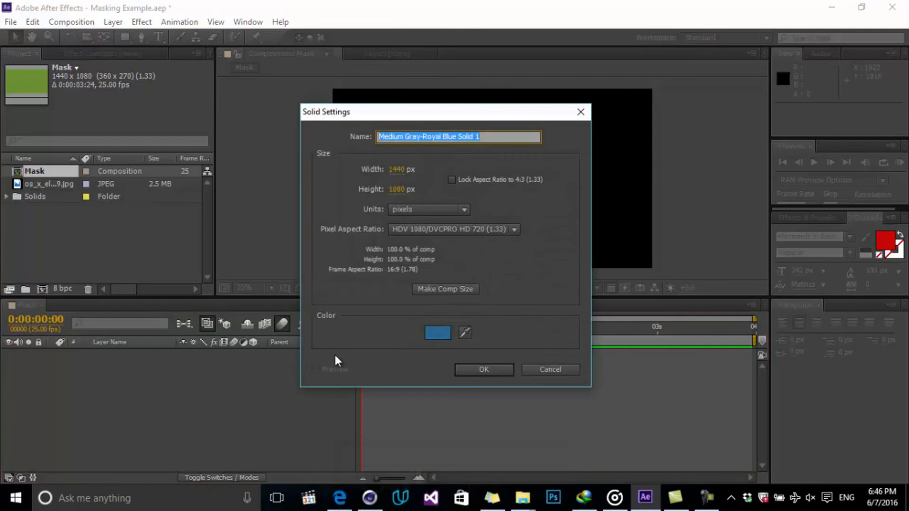
{"action": "left_click", "coordinate": [465, 333]}
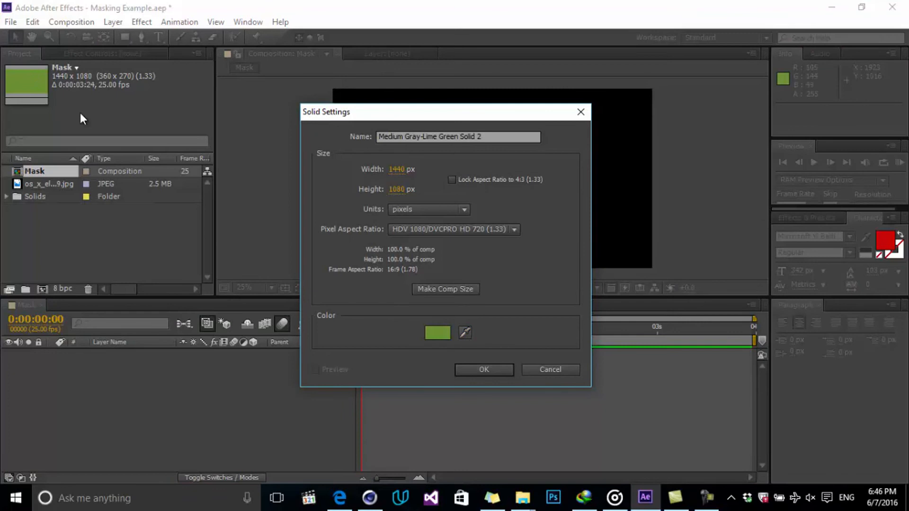
{"action": "left_click_drag", "start_coordinate": [485, 138], "coordinate": [90, 410]}
{"action": "type", "text": "bg"}
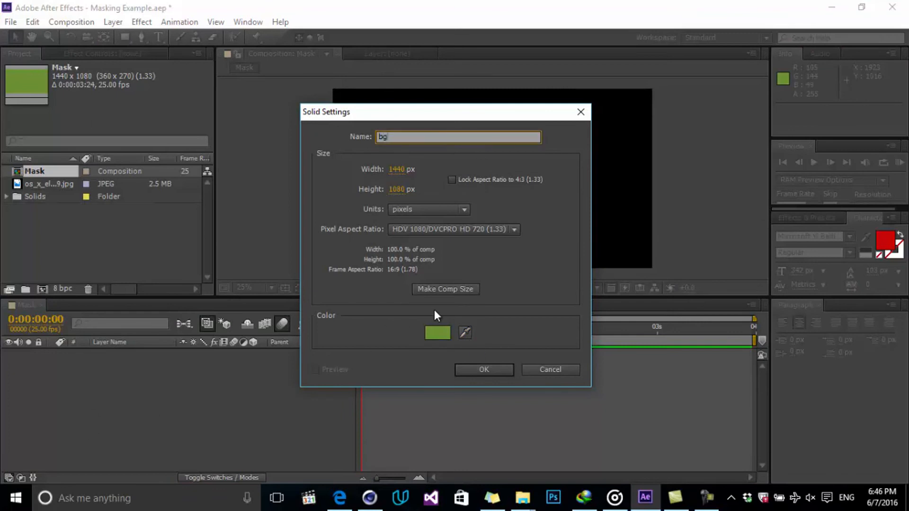
{"action": "left_click", "coordinate": [491, 366]}
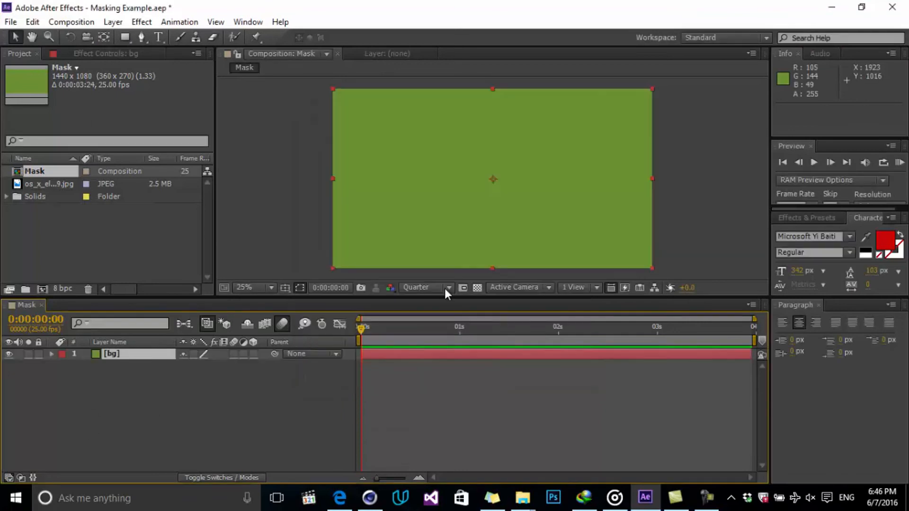
- Draw a large white ellipse on its own shape layer and move it to about the centre of the composition
{"action": "left_click", "coordinate": [291, 381]}
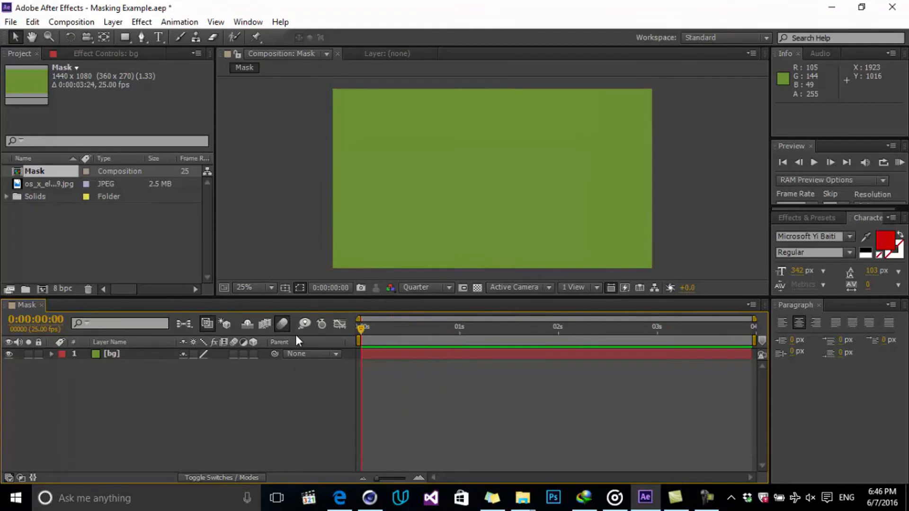
{"action": "left_click", "coordinate": [126, 38]}
{"action": "left_click_drag", "start_coordinate": [126, 38], "coordinate": [204, 66]}
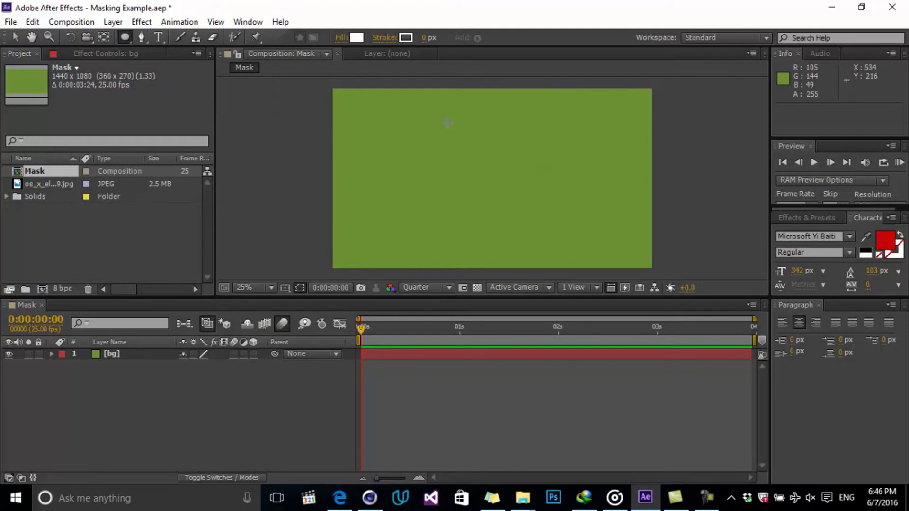
{"action": "left_click_drag", "start_coordinate": [425, 108], "coordinate": [599, 268]}
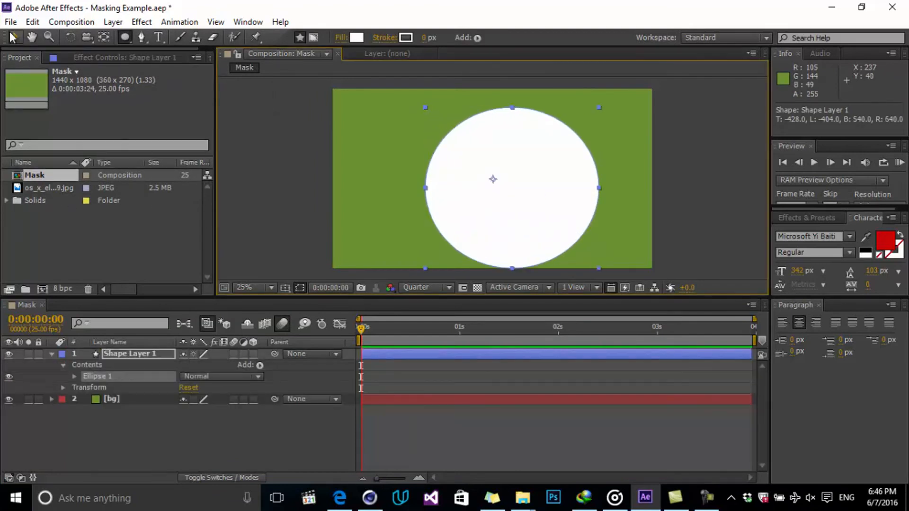
{"action": "left_click", "coordinate": [15, 36]}
{"action": "left_click_drag", "start_coordinate": [531, 233], "coordinate": [516, 225]}
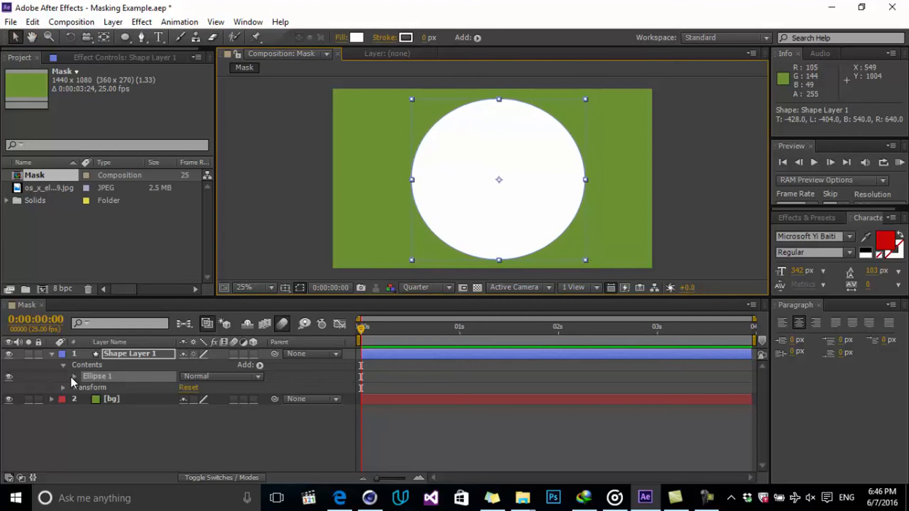
- Delete the fill from the ellipse on Shape Layer 1
{"action": "left_click", "coordinate": [73, 376]}
{"action": "left_click", "coordinate": [106, 409]}
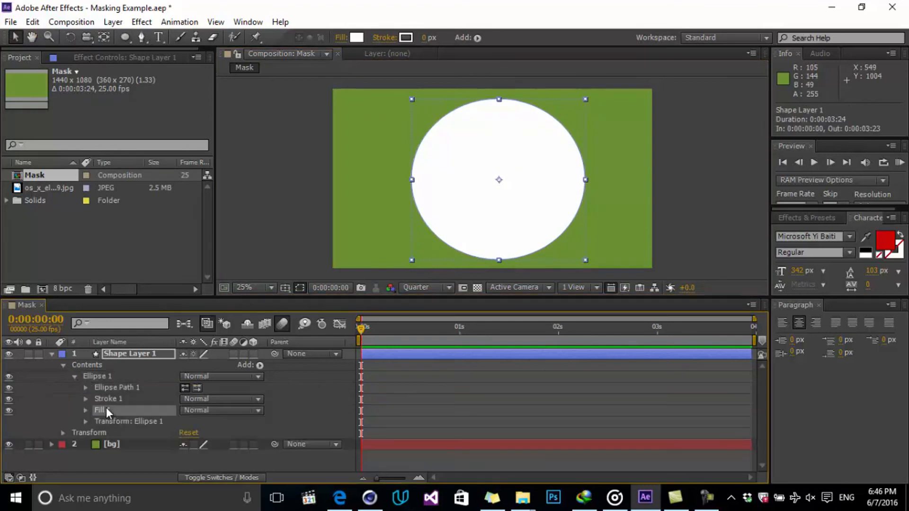
{"action": "right_click", "coordinate": [114, 410]}
{"action": "left_click", "coordinate": [112, 410]}
{"action": "left_click", "coordinate": [32, 22]}
{"action": "left_click", "coordinate": [85, 142]}
- Set the ellipse's stroke width to 17 and add dashes with a dash length of 25
{"action": "left_click", "coordinate": [115, 399]}
{"action": "left_click", "coordinate": [87, 399]}
{"action": "left_click_drag", "start_coordinate": [184, 420], "coordinate": [196, 419]}
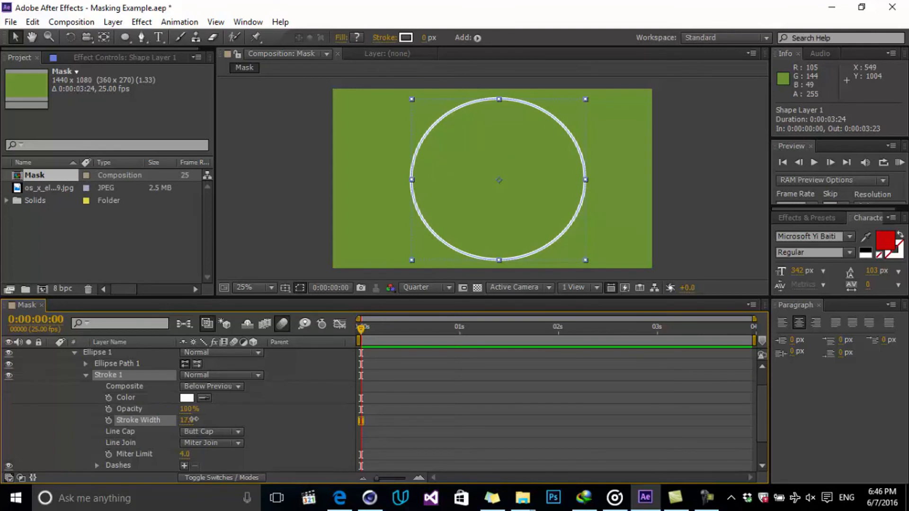
{"action": "scroll", "coordinate": [131, 411], "scroll_direction": "down", "scroll_amount": 1}
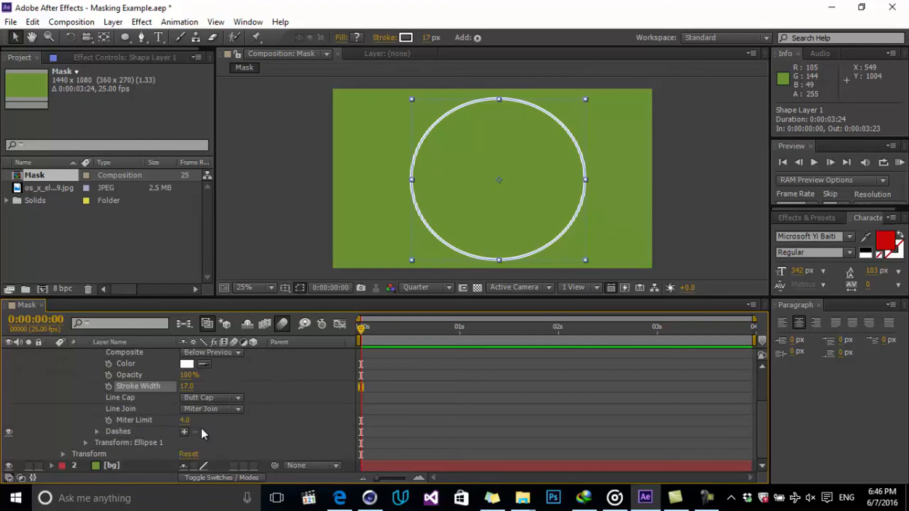
{"action": "left_click", "coordinate": [184, 431]}
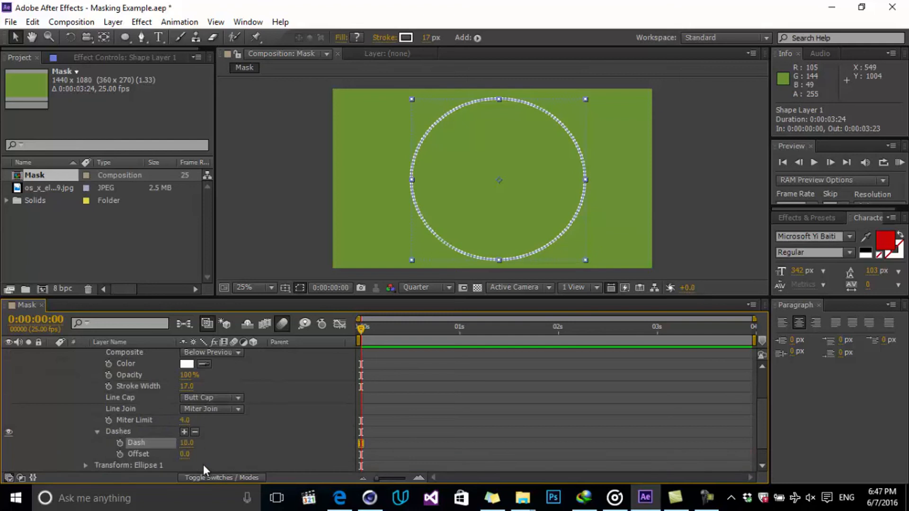
{"action": "mouse_move", "coordinate": [186, 443]}
{"action": "left_mouse_down"}
{"action": "mouse_move", "coordinate": [194, 443]}
{"action": "mouse_move", "coordinate": [186, 443]}
{"action": "left_mouse_up"}
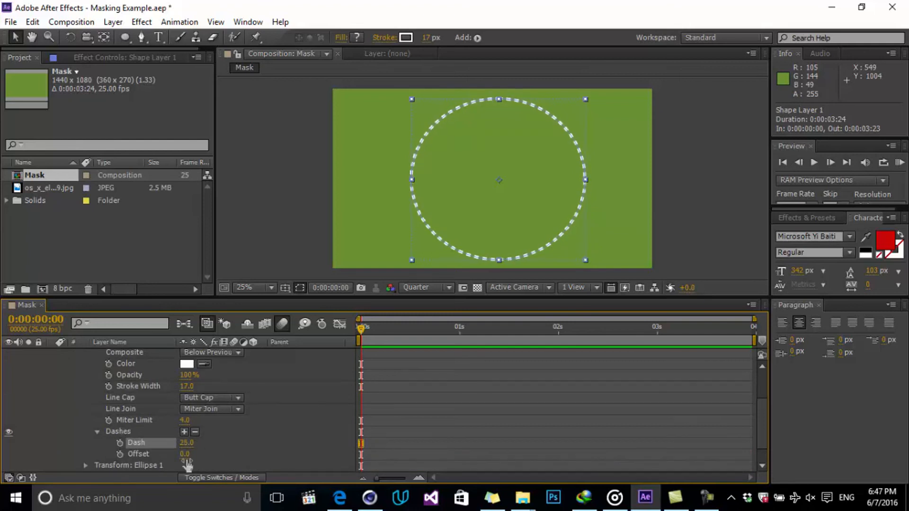
- Give the dashed stroke a Projecting Cap, dash 46, offset 16 and width 6, and nudge the ellipse slightly left
{"action": "left_click", "coordinate": [214, 398]}
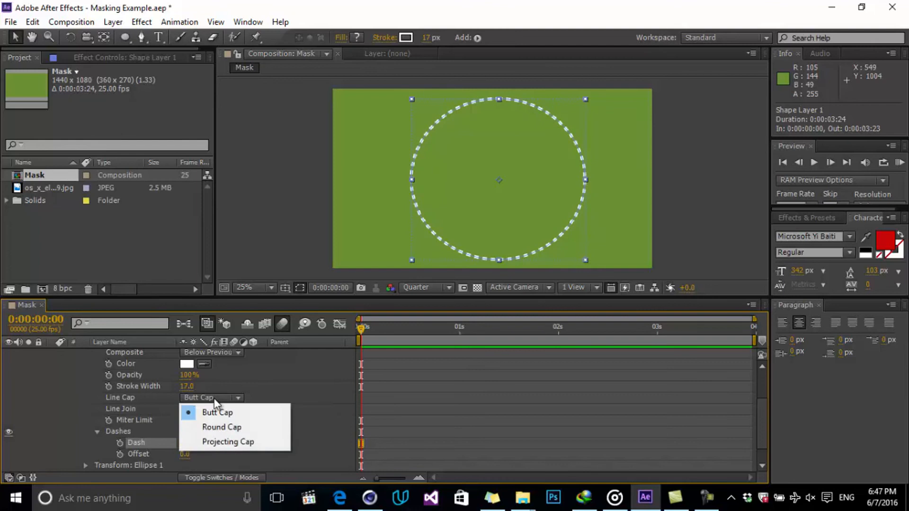
{"action": "left_click", "coordinate": [240, 442]}
{"action": "left_click_drag", "start_coordinate": [185, 454], "coordinate": [203, 442]}
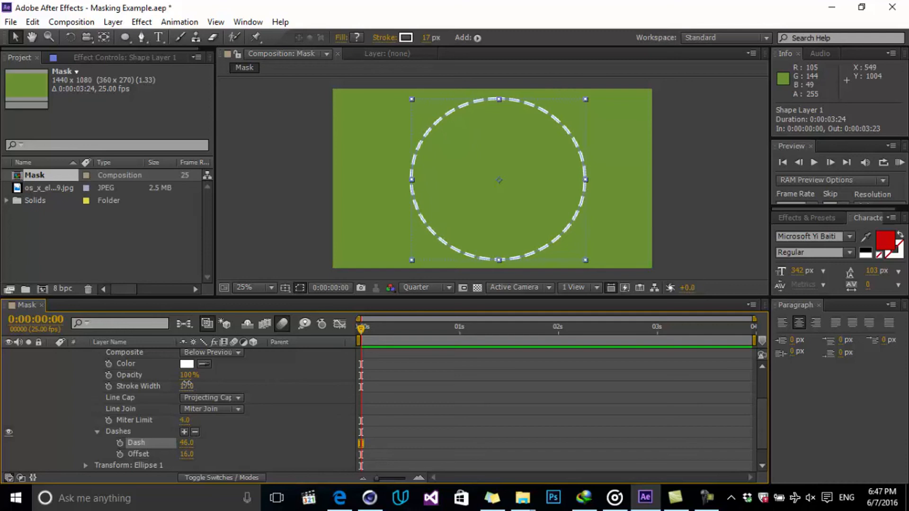
{"action": "left_click_drag", "start_coordinate": [187, 386], "coordinate": [177, 387]}
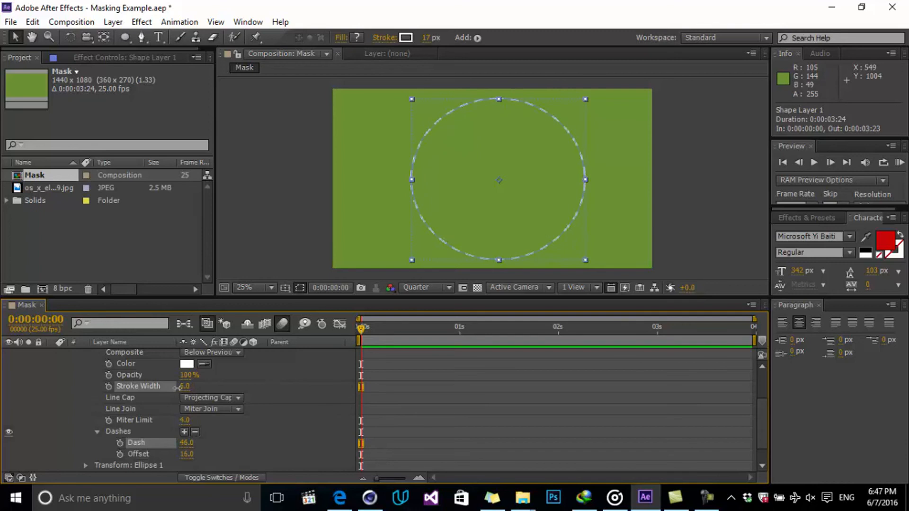
{"action": "left_click_drag", "start_coordinate": [542, 218], "coordinate": [539, 217]}
{"action": "left_click", "coordinate": [231, 411]}
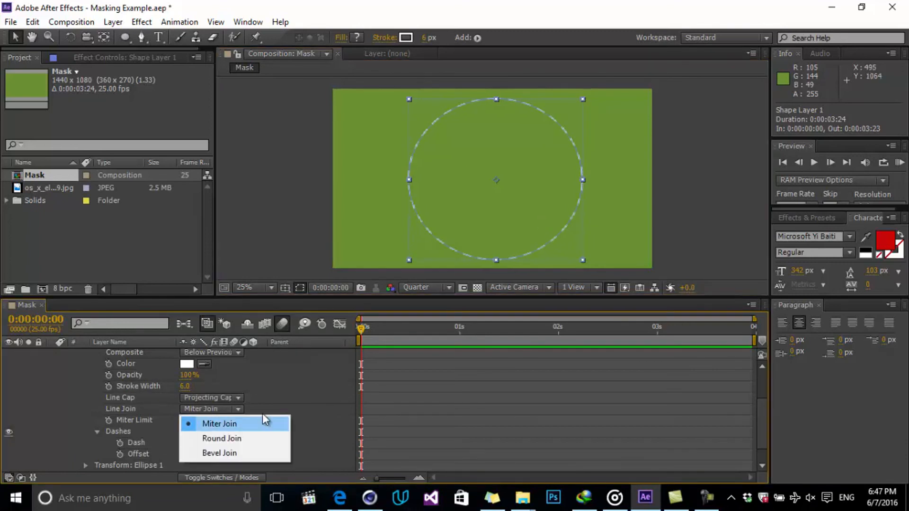
{"action": "left_click", "coordinate": [263, 413]}
{"action": "left_click", "coordinate": [100, 431]}
{"action": "left_click", "coordinate": [98, 431]}
{"action": "scroll", "coordinate": [119, 429], "scroll_direction": "up", "scroll_amount": 3}
{"action": "left_click", "coordinate": [260, 365]}
{"action": "left_click", "coordinate": [201, 441]}
{"action": "scroll", "coordinate": [200, 438], "scroll_direction": "down", "scroll_amount": 3}
{"action": "scroll", "coordinate": [101, 432], "scroll_direction": "up", "scroll_amount": 3}
- Add Trim Paths to the ellipse and reveal its properties
{"action": "left_click", "coordinate": [260, 365]}
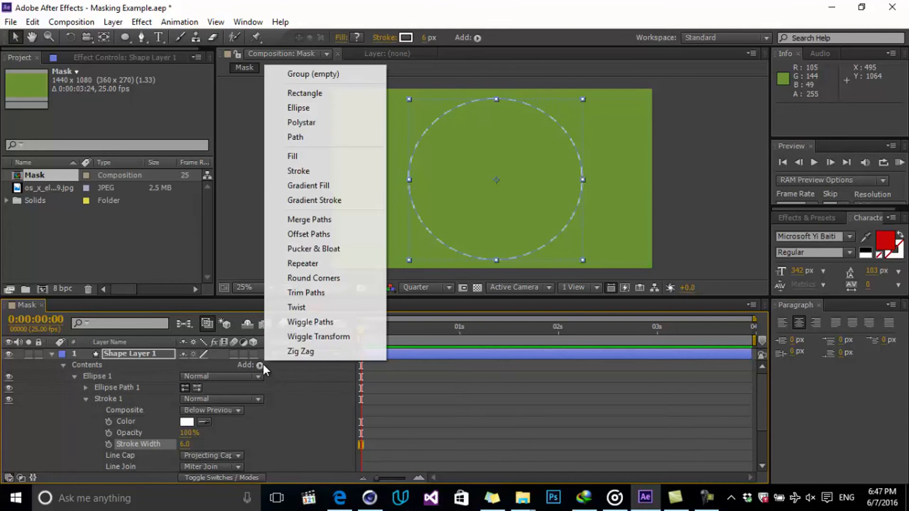
{"action": "left_click", "coordinate": [324, 292]}
{"action": "left_click", "coordinate": [86, 400]}
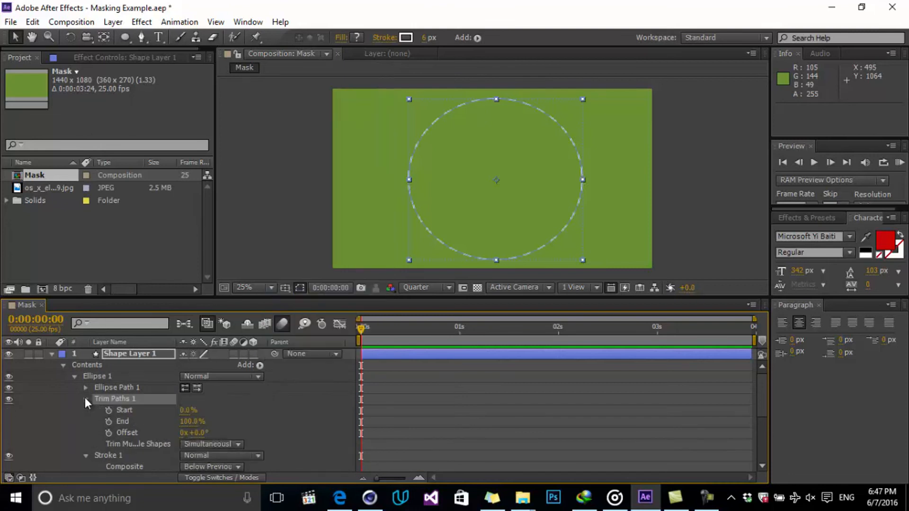
- Animate the Trim Paths Start from 100% at the first frame to 0% at 0:00:01:03
{"action": "mouse_move", "coordinate": [188, 410]}
{"action": "left_mouse_down"}
{"action": "mouse_move", "coordinate": [215, 401]}
{"action": "mouse_move", "coordinate": [255, 408]}
{"action": "left_mouse_up"}
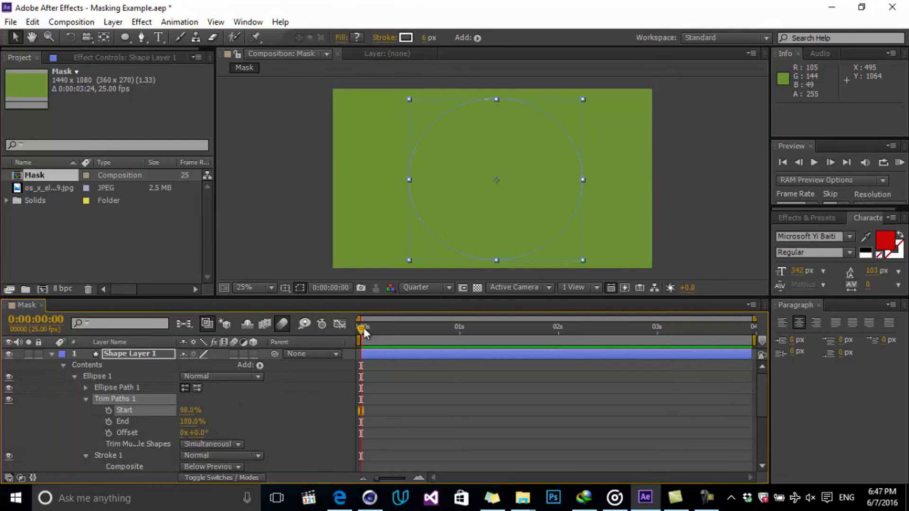
{"action": "left_click", "coordinate": [109, 411]}
{"action": "left_click_drag", "start_coordinate": [404, 336], "coordinate": [470, 341]}
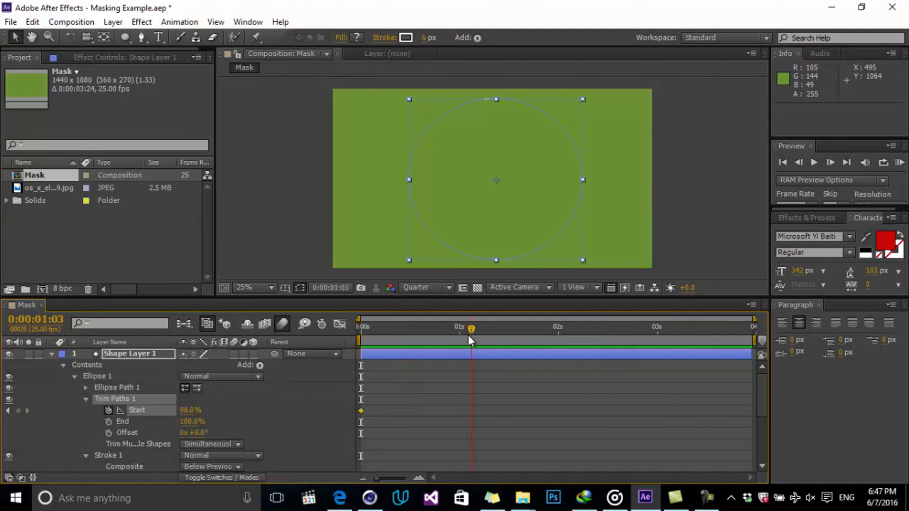
{"action": "left_click_drag", "start_coordinate": [189, 410], "coordinate": [75, 435]}
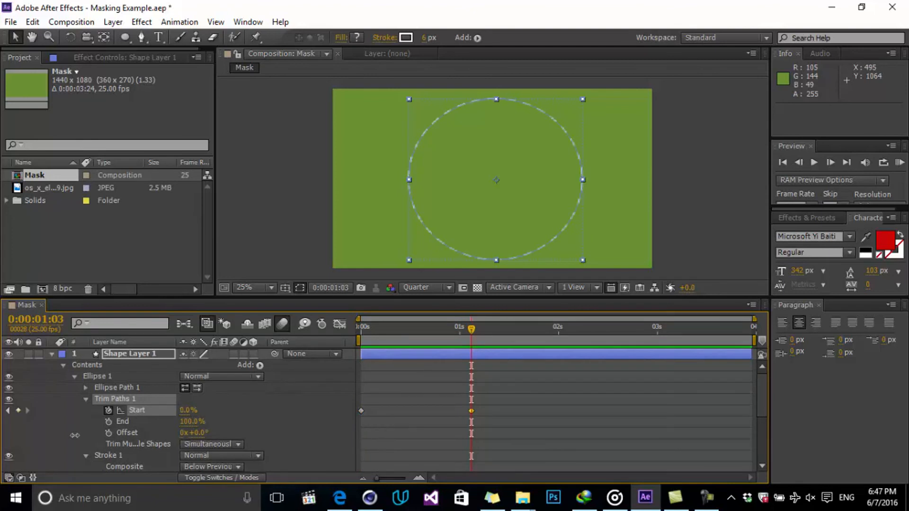
{"action": "key", "text": "Home"}
{"action": "left_click_drag", "start_coordinate": [192, 411], "coordinate": [278, 398]}
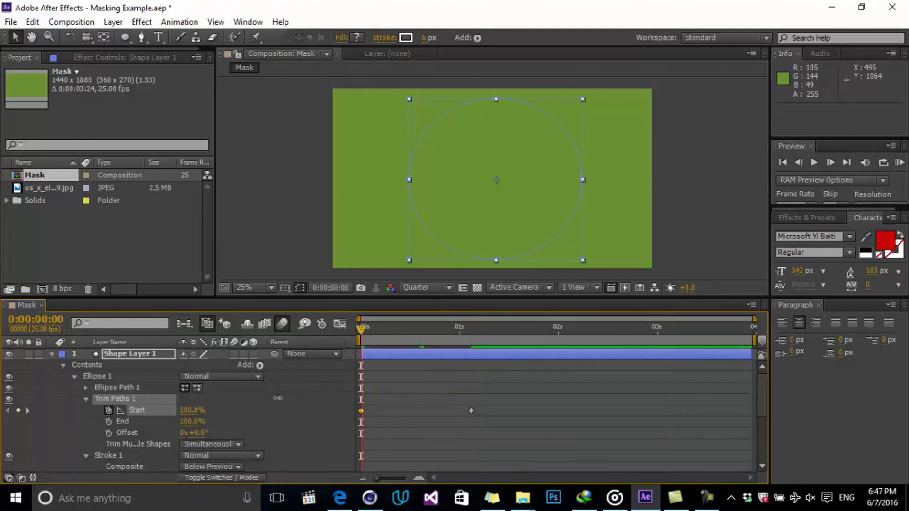
- Preview the trim animation of the dashed circle and return to the first frame
{"action": "left_click", "coordinate": [436, 385]}
{"action": "left_click", "coordinate": [899, 162]}
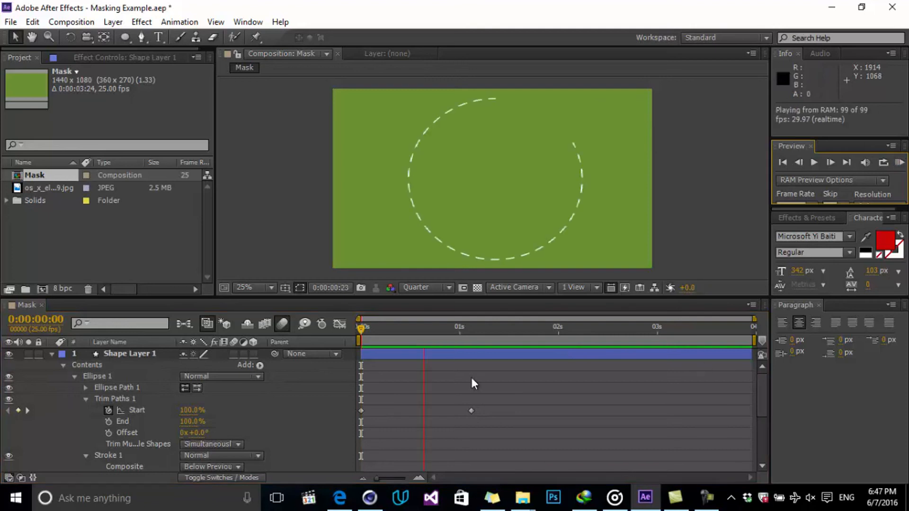
{"action": "left_click", "coordinate": [433, 334]}
{"action": "left_click_drag", "start_coordinate": [404, 333], "coordinate": [360, 342]}
- Apply Easy Ease to both Start keyframes and move the second one earlier to shorten the animation
{"action": "left_click_drag", "start_coordinate": [503, 392], "coordinate": [274, 447]}
{"action": "right_click", "coordinate": [470, 411]}
{"action": "mouse_move", "coordinate": [507, 402]}
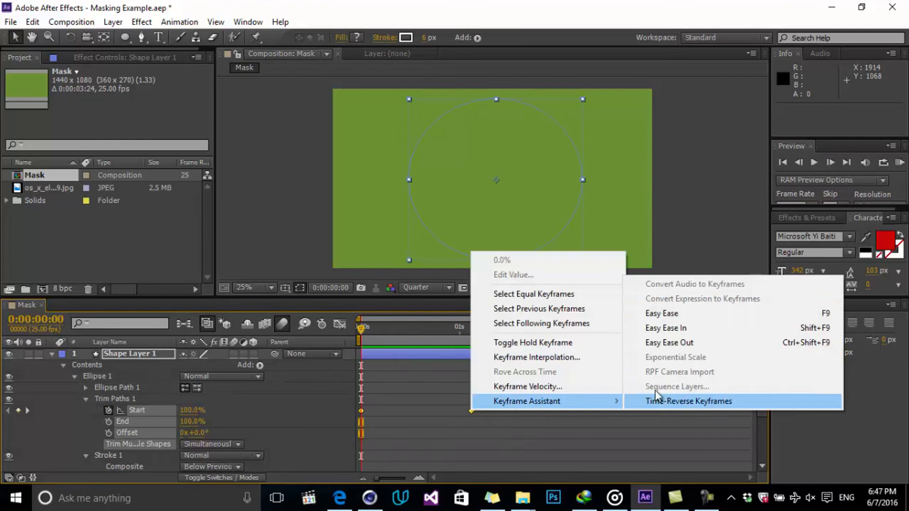
{"action": "left_click", "coordinate": [683, 327]}
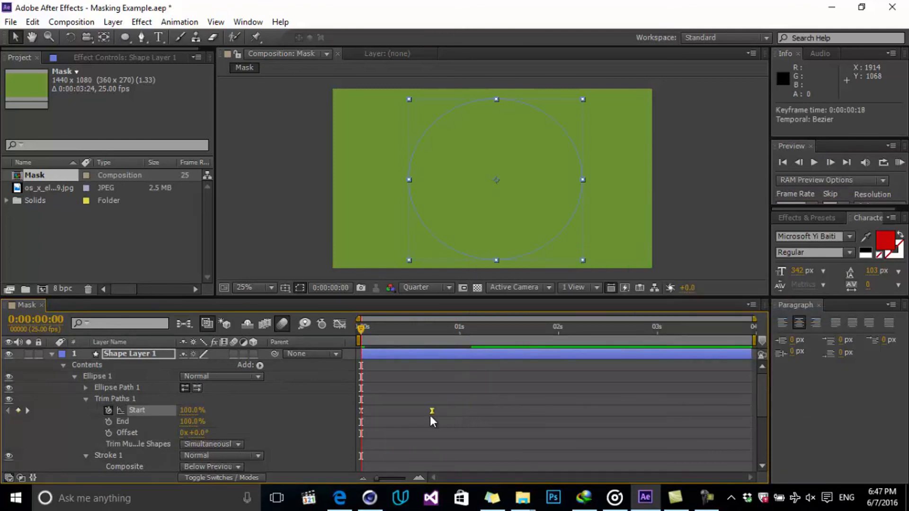
- Preview the eased, faster circle animation and go back to the first frame
{"action": "left_click", "coordinate": [900, 162]}
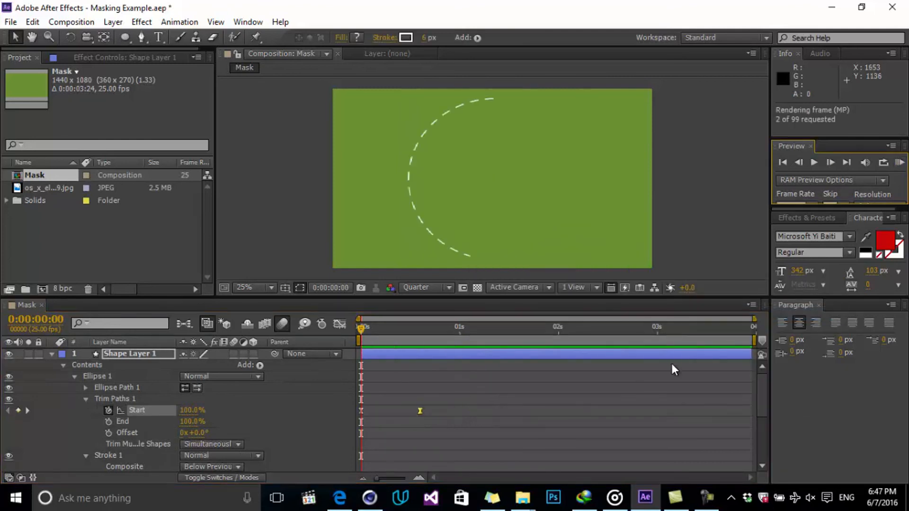
{"action": "mouse_move", "coordinate": [430, 329]}
{"action": "left_mouse_down"}
{"action": "mouse_move", "coordinate": [338, 334]}
{"action": "mouse_move", "coordinate": [424, 340]}
{"action": "left_mouse_up"}
{"action": "key", "text": "Home"}
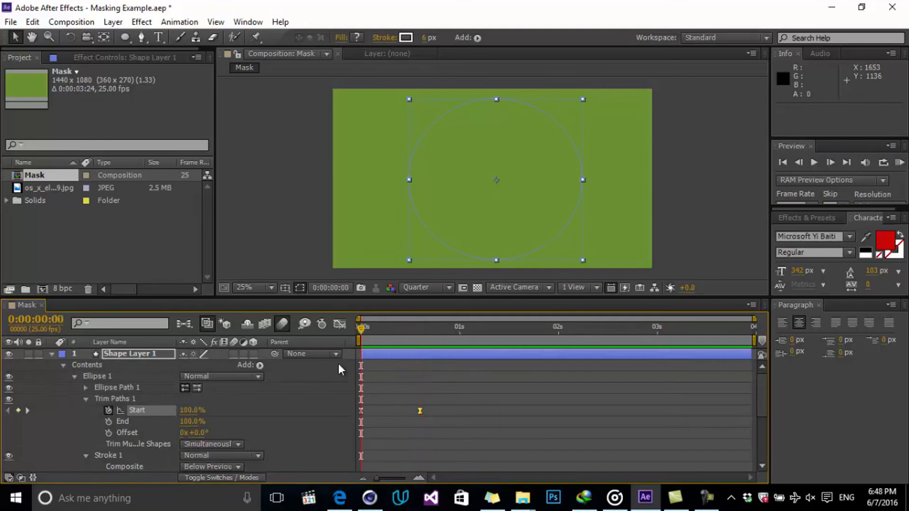
- Keyframe the Trim Paths End at 100% on frame 3 and lower it at the time of the second Start keyframe
{"action": "left_click", "coordinate": [109, 423]}
{"action": "left_click_drag", "start_coordinate": [361, 422], "coordinate": [371, 422]}
{"action": "left_click_drag", "start_coordinate": [381, 334], "coordinate": [410, 331]}
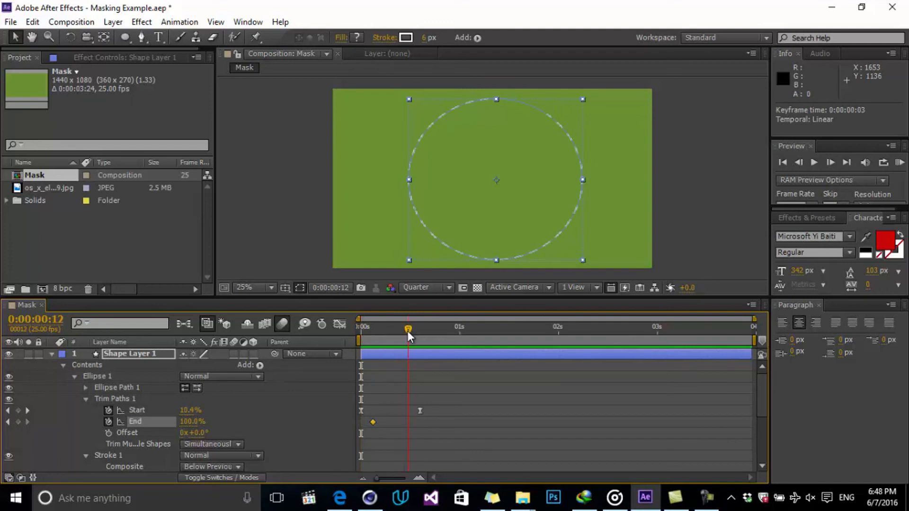
{"action": "left_click", "coordinate": [27, 410]}
{"action": "left_click_drag", "start_coordinate": [195, 426], "coordinate": [121, 437]}
- Move the first End keyframe to 0:00:00:06
{"action": "left_click_drag", "start_coordinate": [466, 338], "coordinate": [362, 337]}
{"action": "left_click", "coordinate": [376, 422]}
{"action": "left_click_drag", "start_coordinate": [373, 421], "coordinate": [383, 422]}
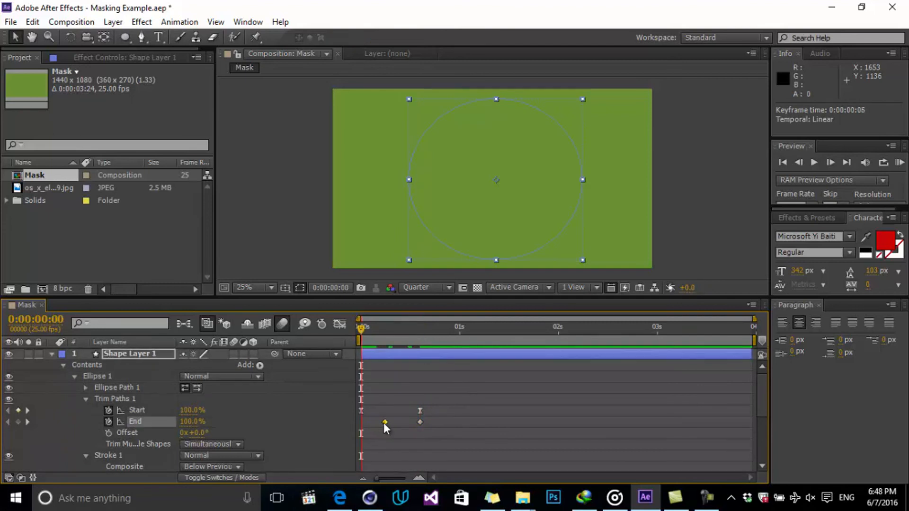
- Apply Easy Ease to both Trim Paths End keyframes
{"action": "left_click_drag", "start_coordinate": [447, 422], "coordinate": [380, 419]}
{"action": "right_click", "coordinate": [387, 423]}
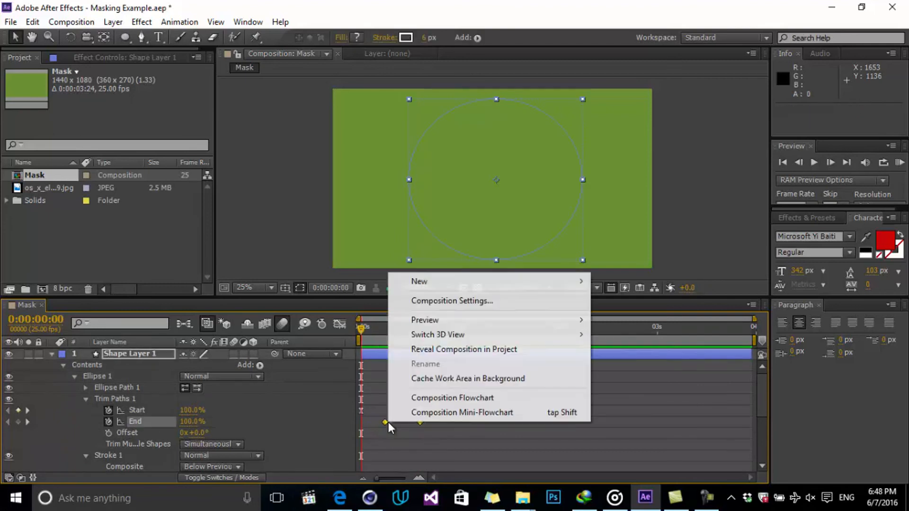
{"action": "right_click", "coordinate": [385, 423]}
{"action": "mouse_move", "coordinate": [417, 411]}
{"action": "left_click", "coordinate": [606, 326]}
- Preview the animation, move the last Start and End keyframes later, and move the first End keyframe to 0:00:00:10
{"action": "left_click", "coordinate": [899, 163]}
{"action": "left_click_drag", "start_coordinate": [408, 333], "coordinate": [393, 331]}
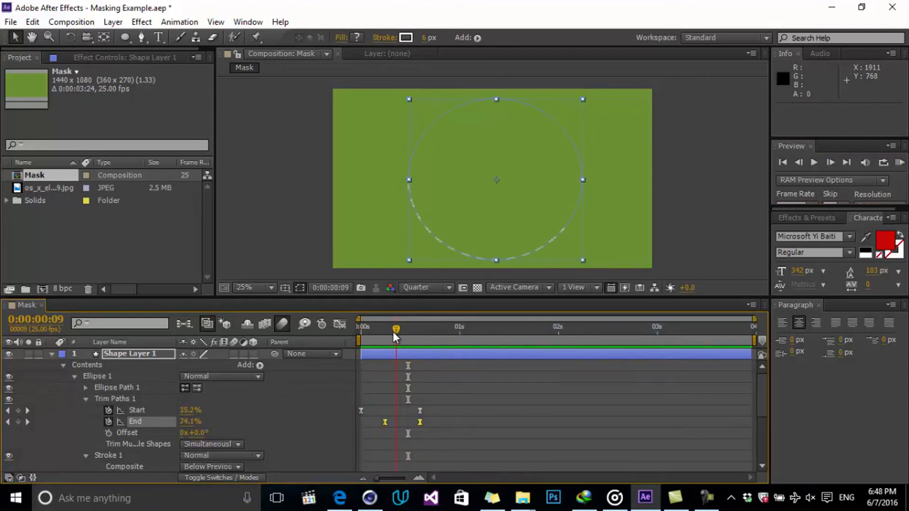
{"action": "left_click_drag", "start_coordinate": [420, 411], "coordinate": [440, 422]}
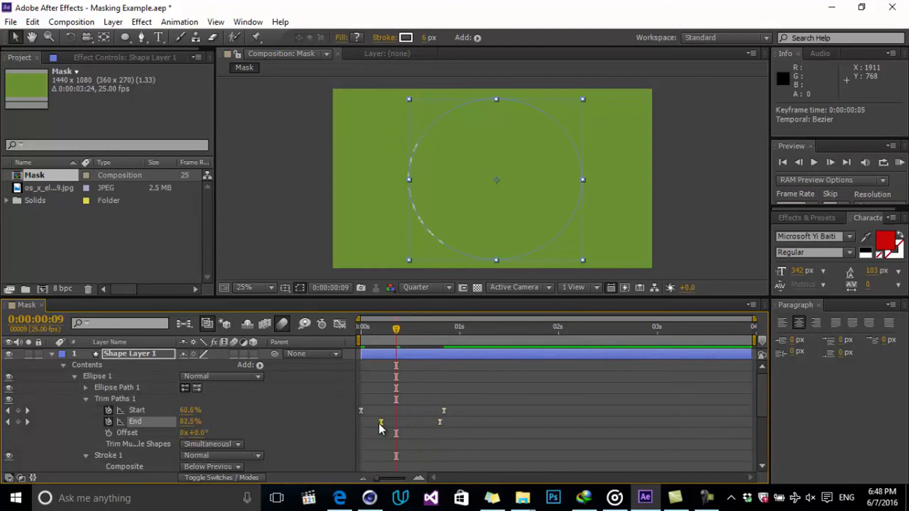
{"action": "left_click_drag", "start_coordinate": [384, 427], "coordinate": [403, 427]}
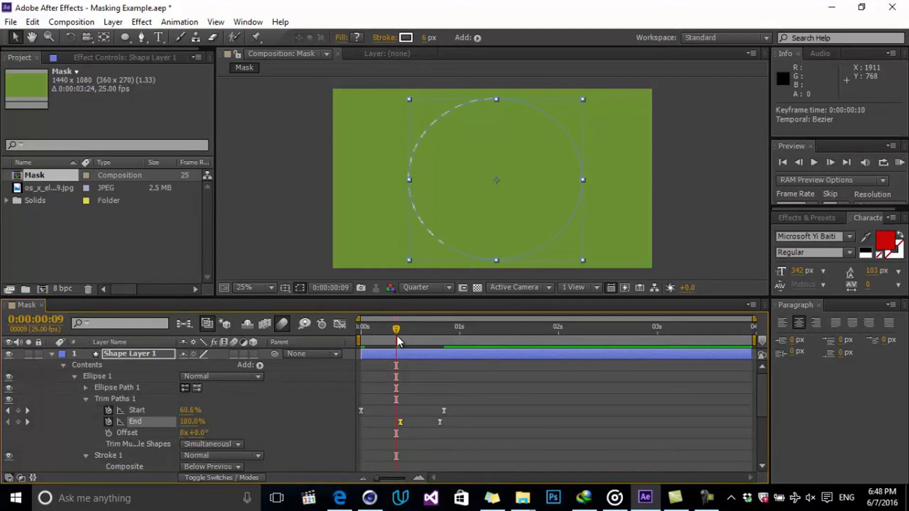
- Preview the retimed dashed circle animation and return to the first frame
{"action": "key", "text": "Home"}
{"action": "left_click", "coordinate": [899, 163]}
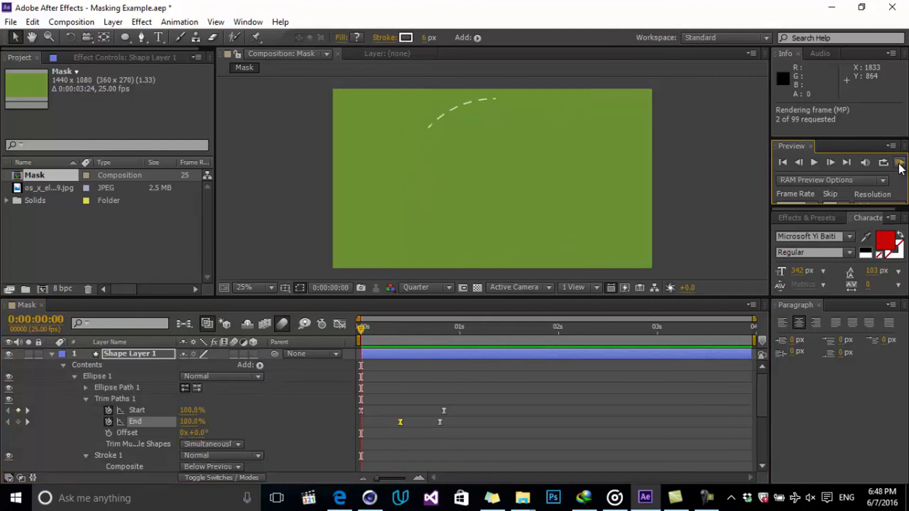
{"action": "left_click", "coordinate": [365, 326]}
{"action": "left_click_drag", "start_coordinate": [377, 331], "coordinate": [170, 344]}
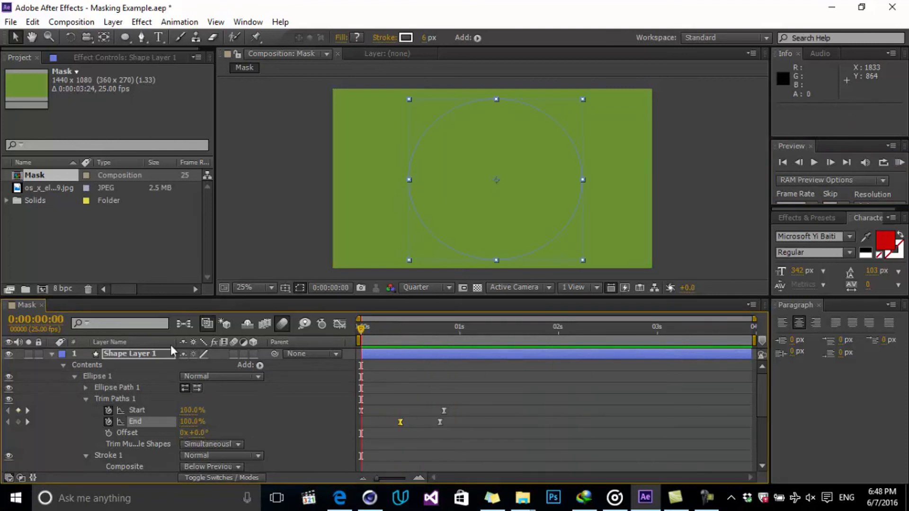
- Collapse the shape layer's properties and rename the layer as Dash
{"action": "left_click", "coordinate": [52, 354]}
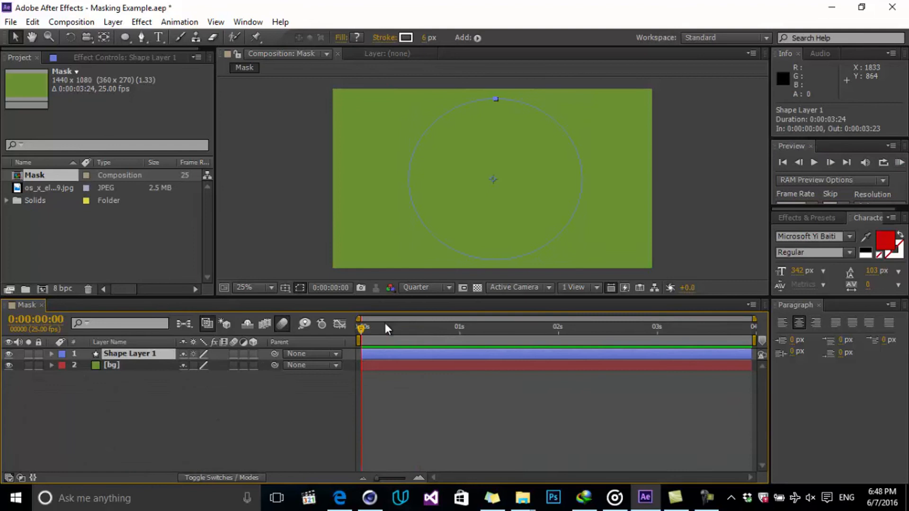
{"action": "right_click", "coordinate": [138, 353]}
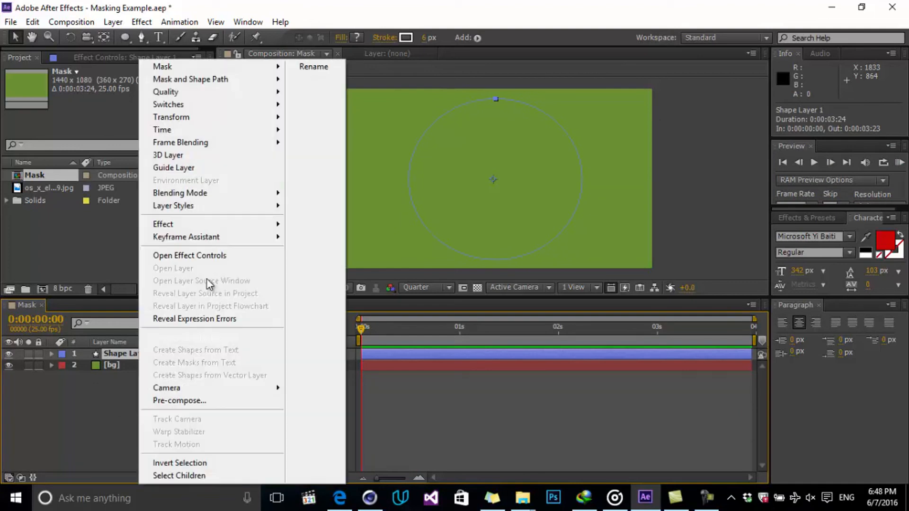
{"action": "left_click", "coordinate": [305, 71]}
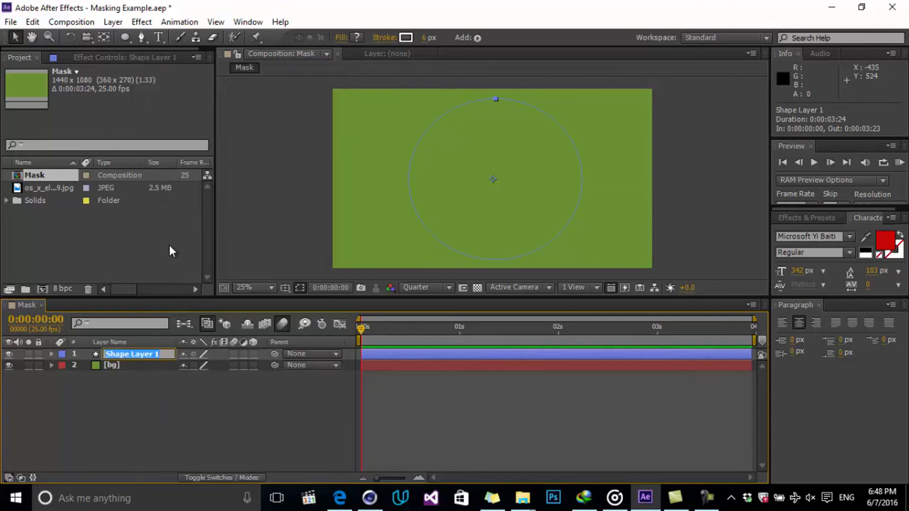
{"action": "type", "text": "Dash"}
{"action": "left_click", "coordinate": [211, 405]}
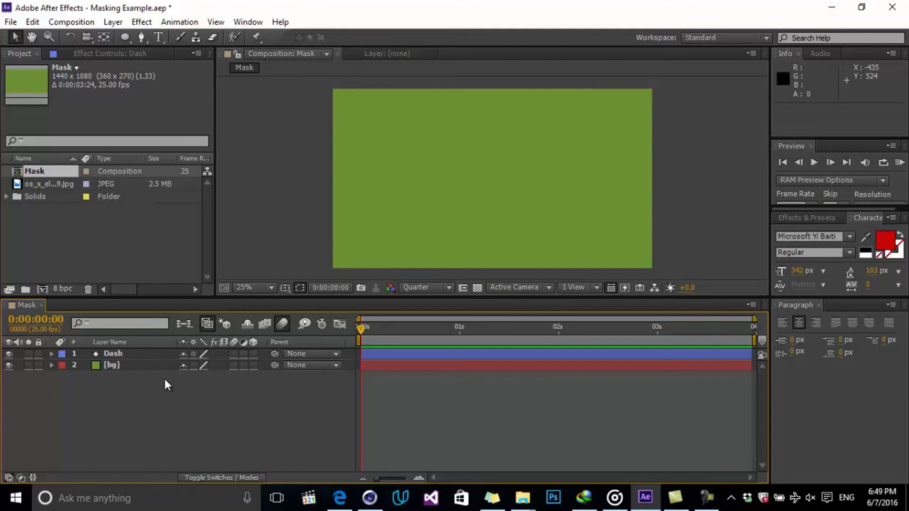
- Create a white 1440 x 1080 px solid layer
{"action": "key", "text": "ctrl+y"}
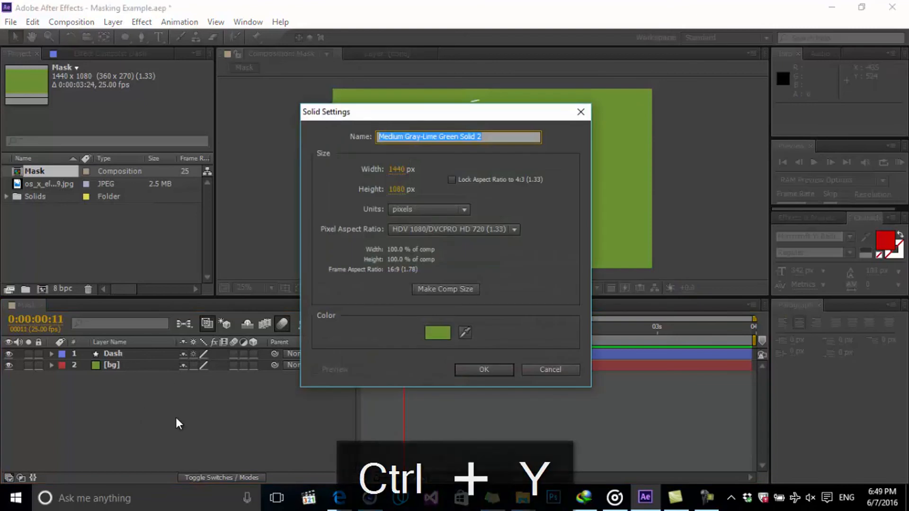
{"action": "left_click", "coordinate": [445, 334]}
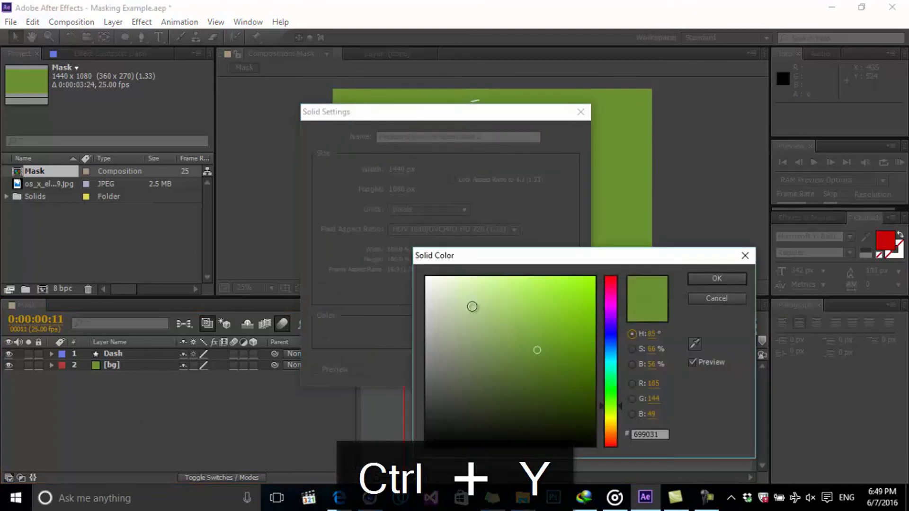
{"action": "left_click", "coordinate": [718, 278]}
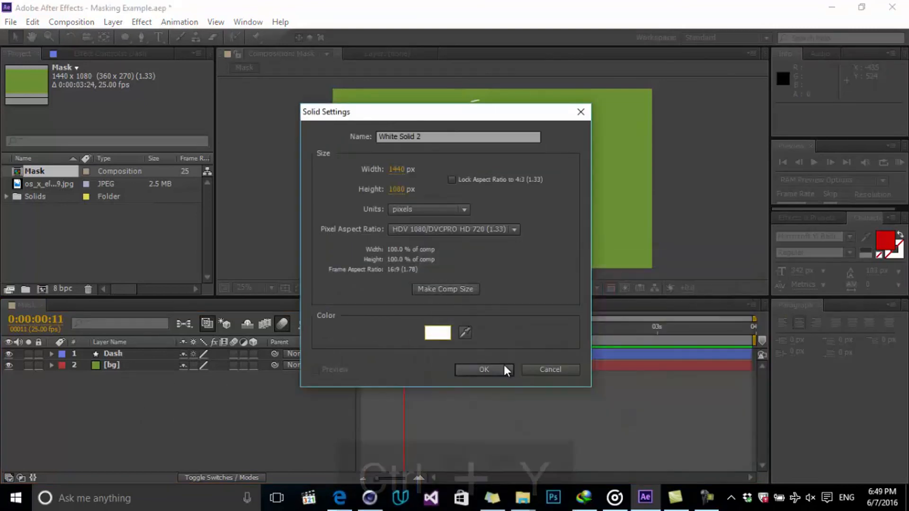
{"action": "left_click", "coordinate": [503, 363]}
- Hide the white solid, draw an elliptical mask on it about the size of the dashed circle, and align the mask with that circle
{"action": "left_click", "coordinate": [9, 354]}
{"action": "left_click", "coordinate": [126, 38]}
{"action": "left_click_drag", "start_coordinate": [400, 97], "coordinate": [566, 257]}
{"action": "key", "text": "v"}
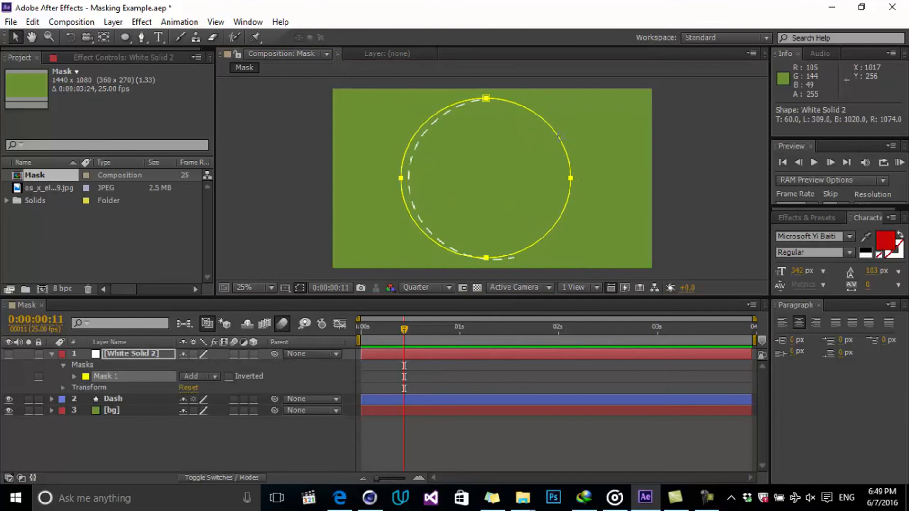
{"action": "left_click_drag", "start_coordinate": [555, 135], "coordinate": [565, 136]}
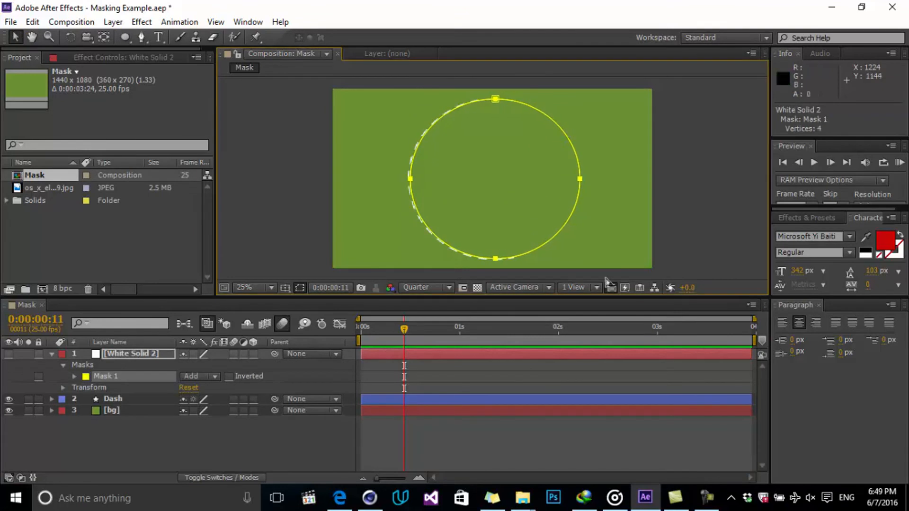
- Shrink the white solid's mask so it fits just inside the dashed circle
{"action": "double_click", "coordinate": [580, 180]}
{"action": "left_click_drag", "start_coordinate": [580, 258], "coordinate": [576, 252]}
{"action": "left_click_drag", "start_coordinate": [406, 95], "coordinate": [410, 101]}
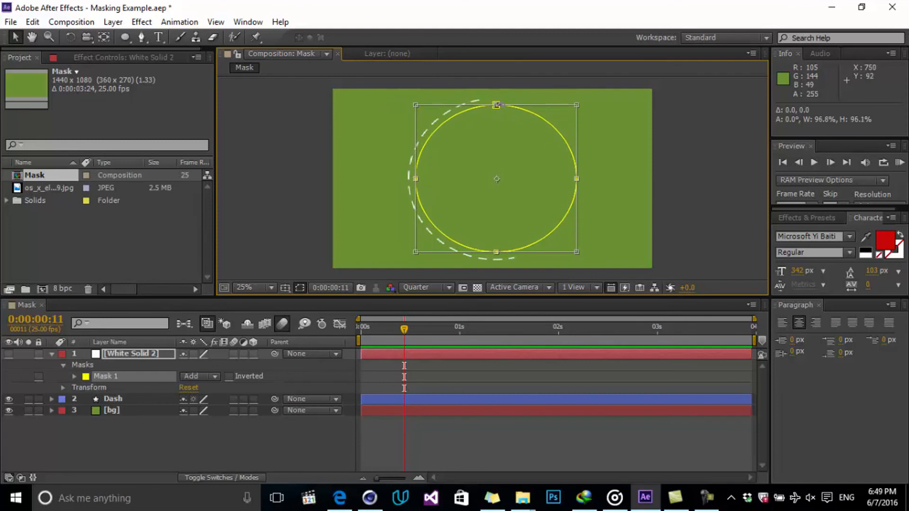
{"action": "left_click_drag", "start_coordinate": [496, 104], "coordinate": [496, 103]}
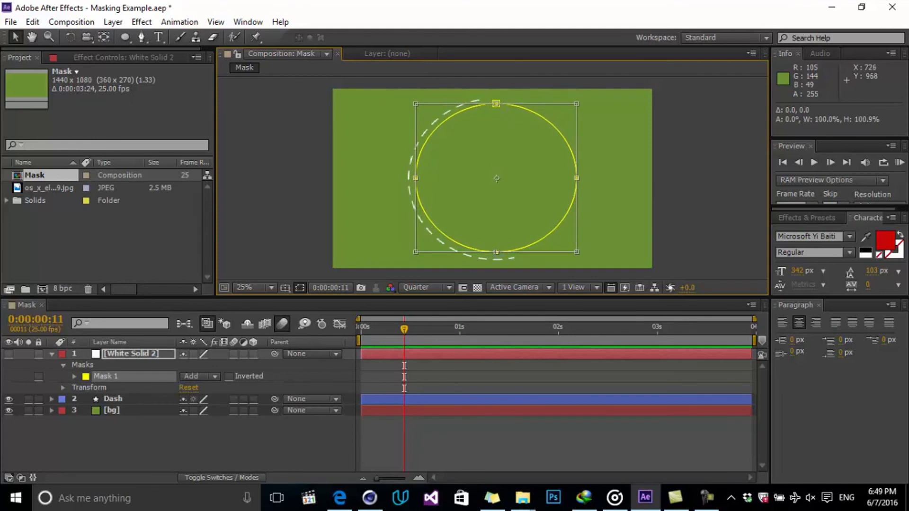
{"action": "left_click_drag", "start_coordinate": [496, 252], "coordinate": [496, 253]}
- Show the white solid again and extend its mask slightly on the left side to about 101.7% width
{"action": "mouse_move", "coordinate": [416, 329]}
{"action": "left_mouse_down"}
{"action": "mouse_move", "coordinate": [452, 331]}
{"action": "mouse_move", "coordinate": [401, 339]}
{"action": "mouse_move", "coordinate": [422, 348]}
{"action": "mouse_move", "coordinate": [412, 348]}
{"action": "left_mouse_up"}
{"action": "left_click", "coordinate": [9, 353]}
{"action": "left_click", "coordinate": [491, 425]}
{"action": "mouse_move", "coordinate": [411, 327]}
{"action": "left_mouse_down"}
{"action": "mouse_move", "coordinate": [377, 327]}
{"action": "mouse_move", "coordinate": [424, 337]}
{"action": "mouse_move", "coordinate": [413, 339]}
{"action": "left_mouse_up"}
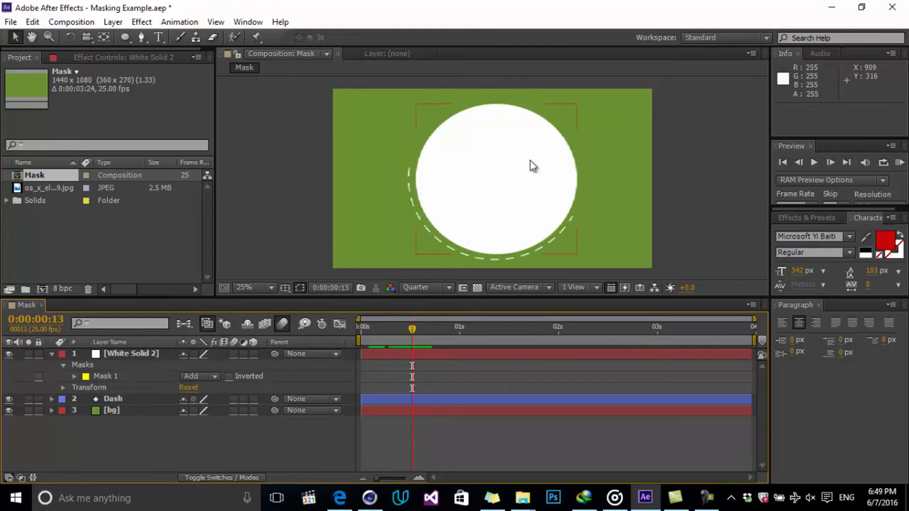
{"action": "left_click", "coordinate": [537, 141]}
{"action": "left_click", "coordinate": [416, 179]}
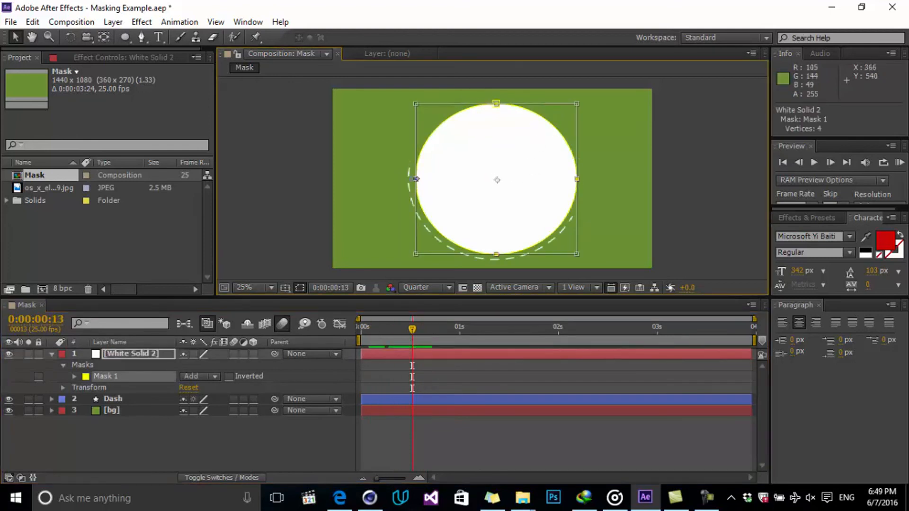
{"action": "left_click_drag", "start_coordinate": [414, 179], "coordinate": [413, 179]}
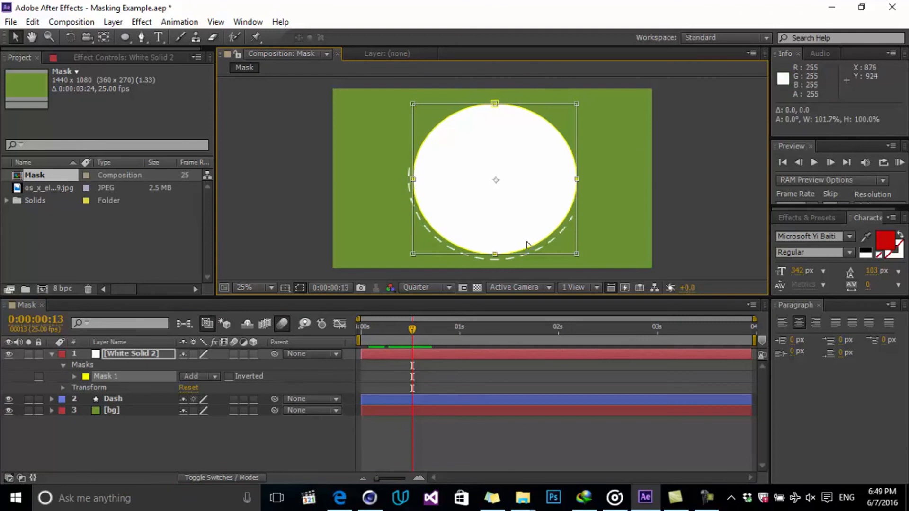
{"action": "left_click_drag", "start_coordinate": [495, 256], "coordinate": [495, 258]}
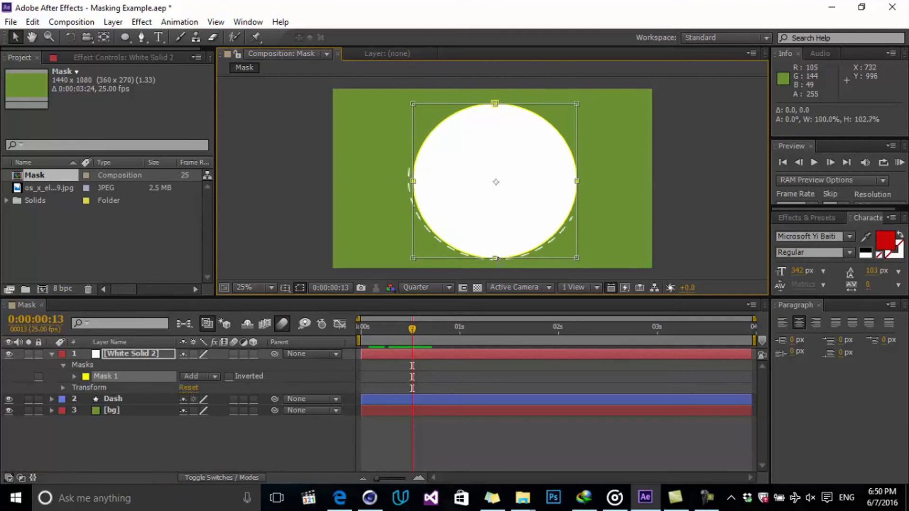
{"action": "key", "text": "ctrl+z"}
{"action": "left_click_drag", "start_coordinate": [408, 332], "coordinate": [419, 333]}
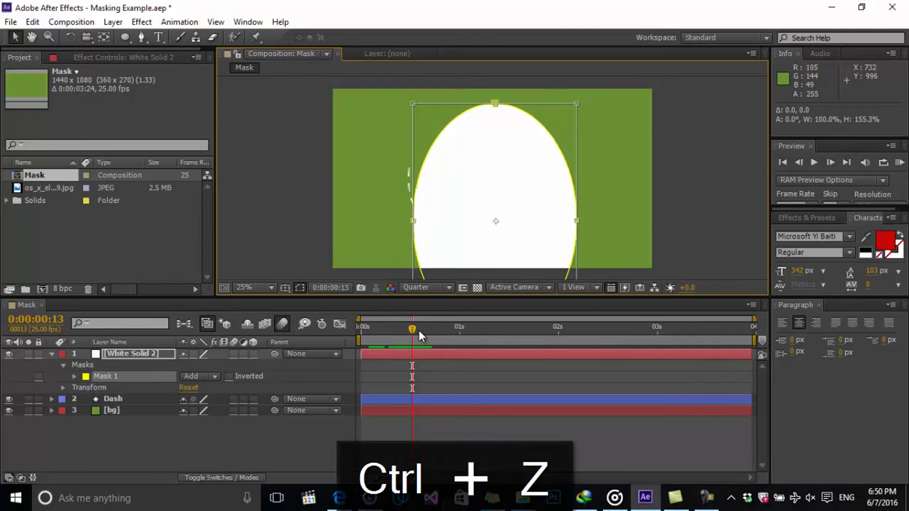
{"action": "key", "text": "ctrl+z"}
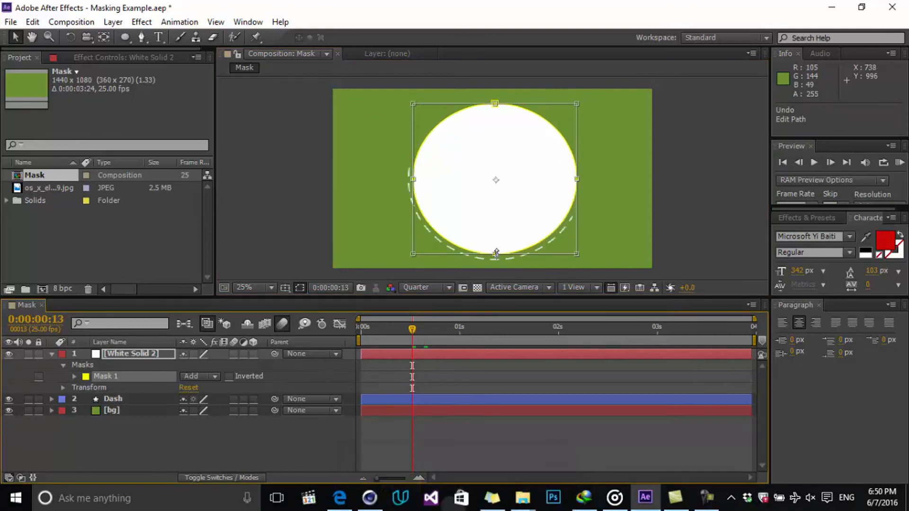
{"action": "left_click_drag", "start_coordinate": [496, 254], "coordinate": [499, 258]}
- Set Mask 1's Mask Expansion to -521 pixels at the first frame and keyframe it
{"action": "mouse_move", "coordinate": [413, 323]}
{"action": "left_mouse_down"}
{"action": "mouse_move", "coordinate": [436, 325]}
{"action": "mouse_move", "coordinate": [360, 337]}
{"action": "left_mouse_up"}
{"action": "left_click", "coordinate": [407, 377]}
{"action": "left_click", "coordinate": [108, 376]}
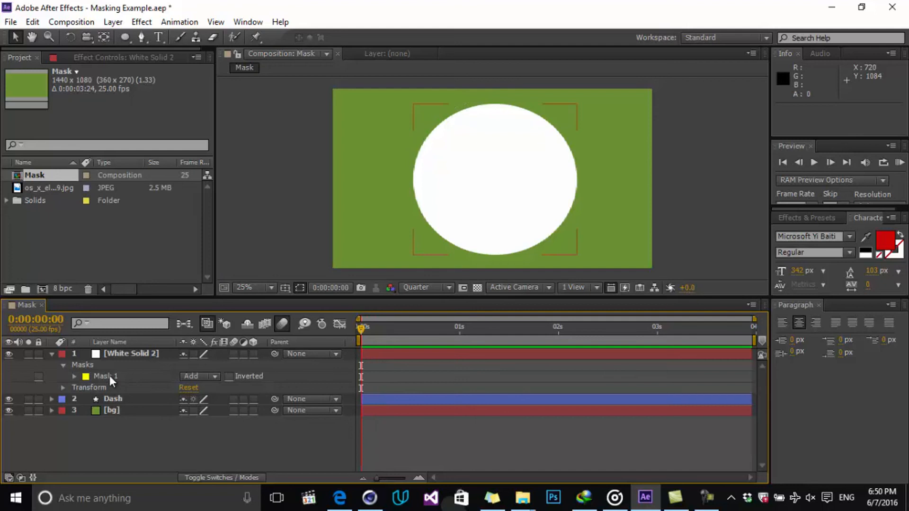
{"action": "left_click", "coordinate": [74, 377]}
{"action": "left_click_drag", "start_coordinate": [184, 421], "coordinate": [27, 422]}
{"action": "left_click_drag", "start_coordinate": [1, 461], "coordinate": [13, 455]}
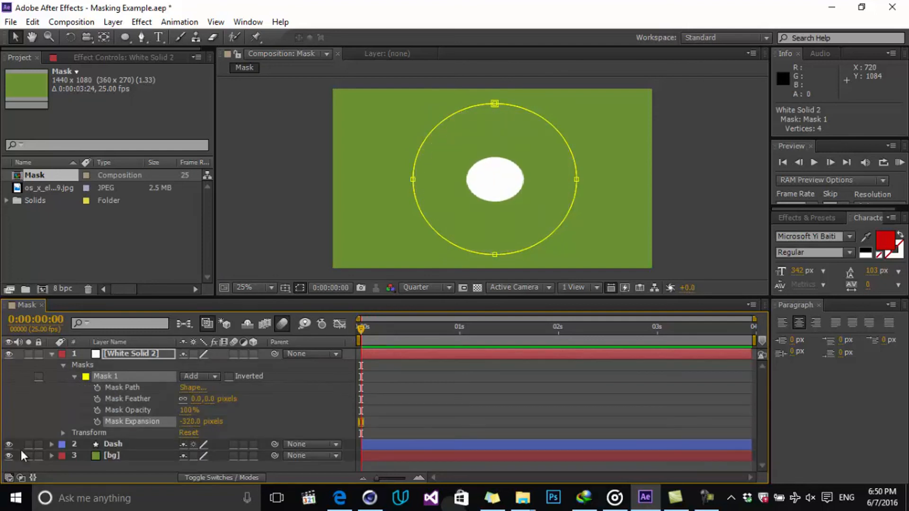
{"action": "left_click_drag", "start_coordinate": [199, 426], "coordinate": [73, 432]}
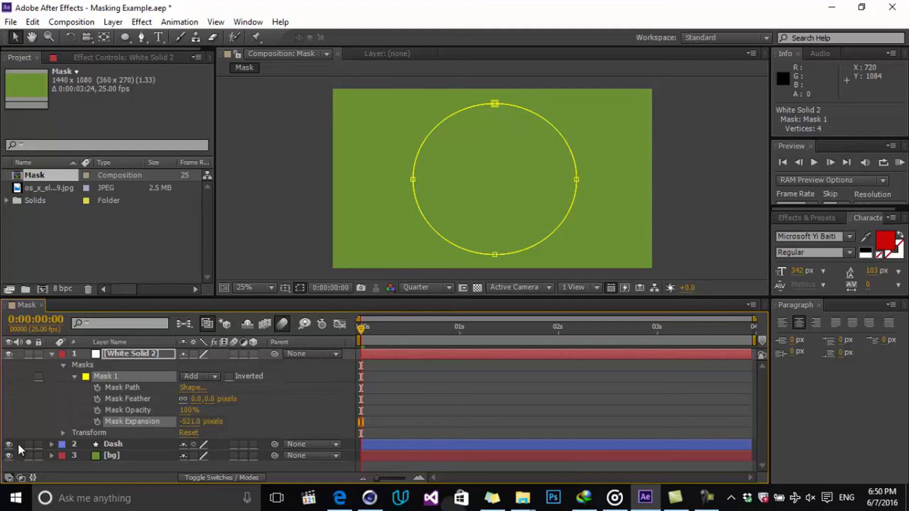
{"action": "left_click", "coordinate": [98, 421]}
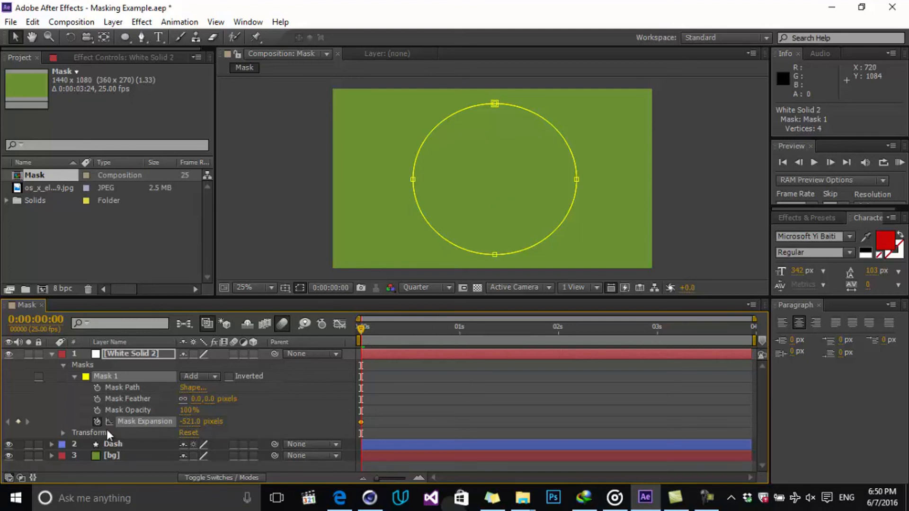
- Add a second Mask Expansion keyframe at 0:00:00:24 with a new value and return to the first frame
{"action": "left_click_drag", "start_coordinate": [382, 333], "coordinate": [455, 341]}
{"action": "left_click", "coordinate": [191, 422]}
{"action": "key", "text": "Return"}
{"action": "left_click_drag", "start_coordinate": [453, 326], "coordinate": [307, 339]}
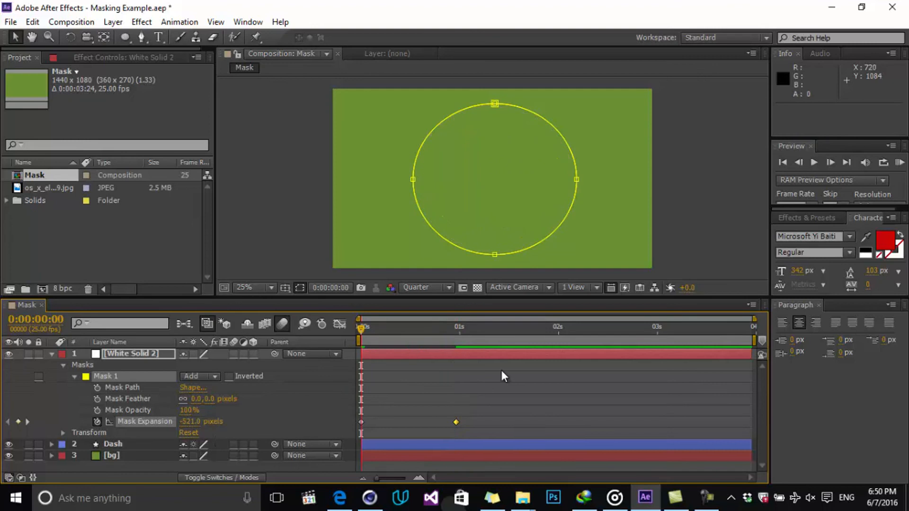
- Apply Easy Ease to both Mask Expansion keyframes, preview the result, and return to the first frame
{"action": "right_click", "coordinate": [455, 421]}
{"action": "mouse_move", "coordinate": [592, 413]}
{"action": "left_click", "coordinate": [639, 319]}
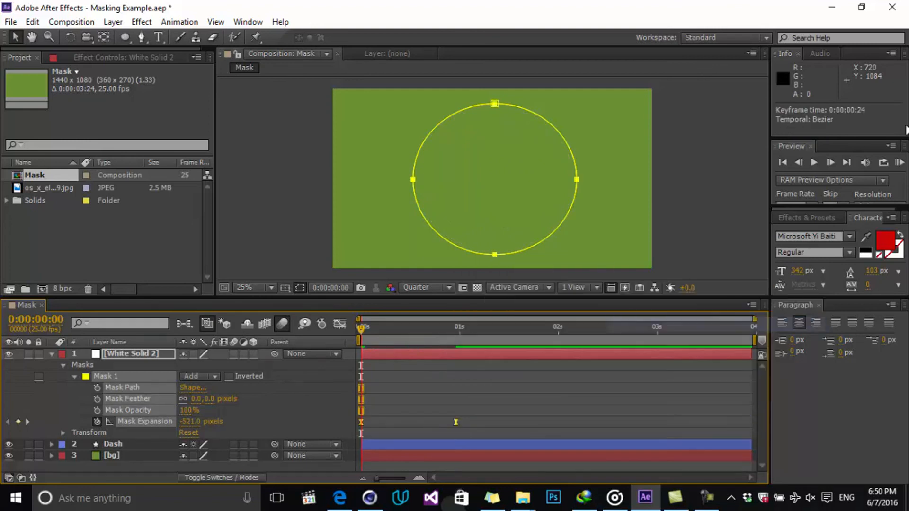
{"action": "left_click", "coordinate": [899, 162]}
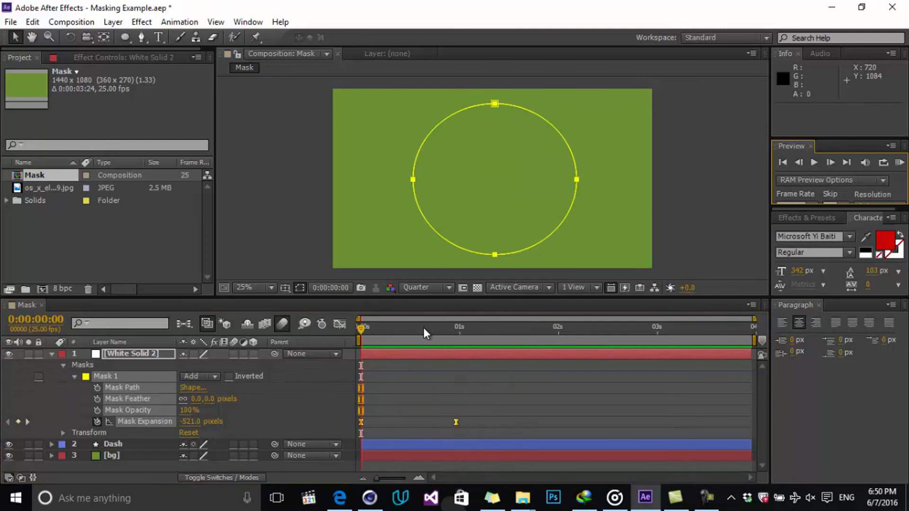
{"action": "left_click_drag", "start_coordinate": [373, 334], "coordinate": [340, 340]}
- Move the second Mask Expansion keyframe a few frames earlier to speed up the growth
{"action": "left_click", "coordinate": [456, 422]}
{"action": "left_click", "coordinate": [458, 428]}
{"action": "left_click_drag", "start_coordinate": [456, 421], "coordinate": [446, 424]}
- Reshape the Mask Expansion speed graph so the growth starts slowly and peaks near the end
{"action": "left_click_drag", "start_coordinate": [479, 393], "coordinate": [353, 428]}
{"action": "left_click", "coordinate": [341, 324]}
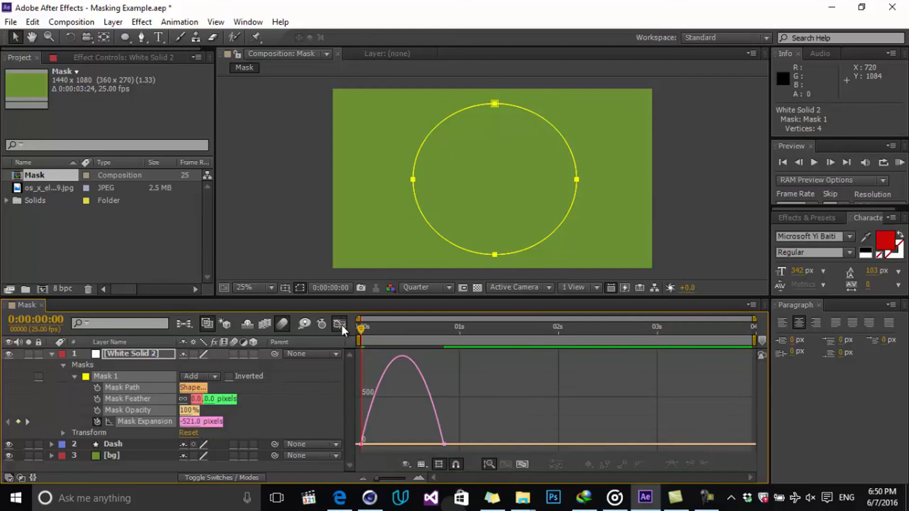
{"action": "left_click", "coordinate": [361, 444]}
{"action": "left_click_drag", "start_coordinate": [365, 444], "coordinate": [393, 447]}
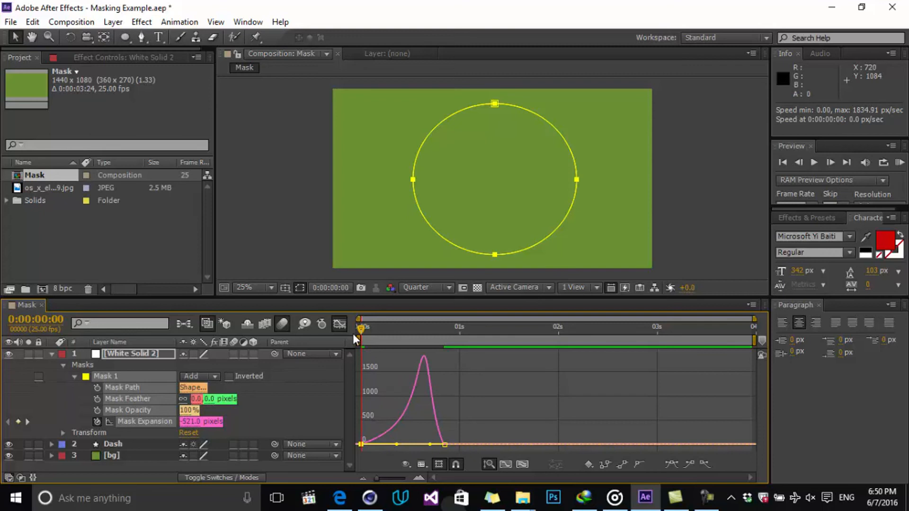
{"action": "left_click", "coordinate": [340, 324]}
- Preview the growing white circle and scrub to 0:00:00:17
{"action": "left_click", "coordinate": [899, 163]}
{"action": "left_click", "coordinate": [462, 328]}
{"action": "left_click_drag", "start_coordinate": [462, 329], "coordinate": [427, 329]}
- Duplicate Mask 1 and shift the copy's Mask Expansion keyframes later, starting at 0:00:00:06
{"action": "left_click", "coordinate": [32, 21]}
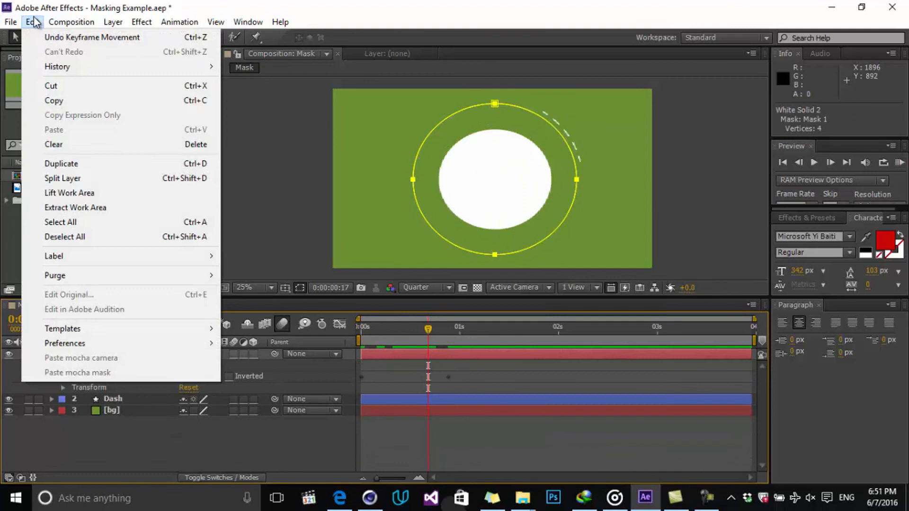
{"action": "left_click", "coordinate": [98, 163]}
{"action": "left_click", "coordinate": [74, 387]}
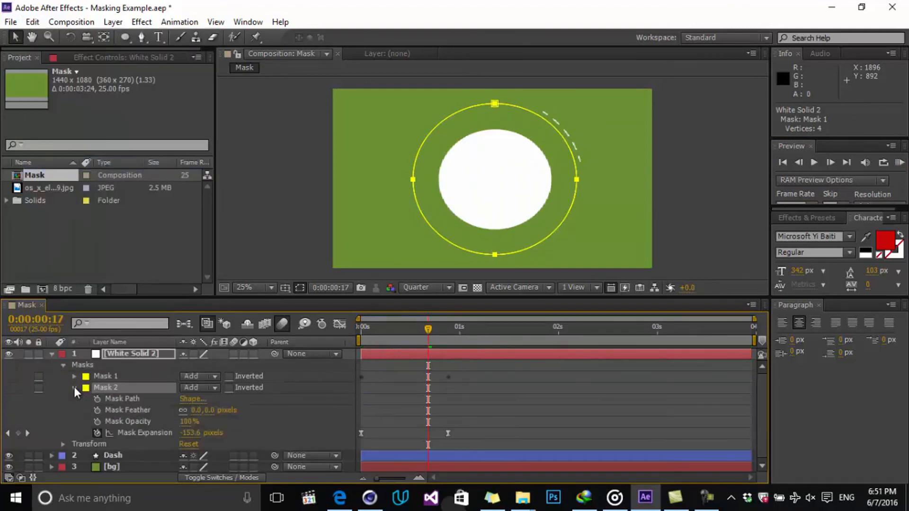
{"action": "left_click_drag", "start_coordinate": [489, 425], "coordinate": [386, 435]}
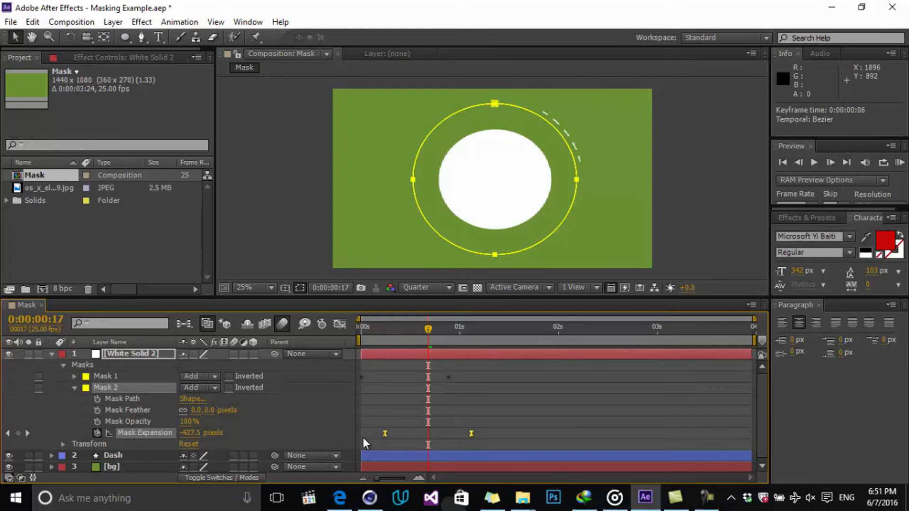
- Set Mask 2's mode to Subtract and move its second Mask Expansion keyframe earlier to 0:00:00:23
{"action": "left_click", "coordinate": [216, 389]}
{"action": "left_click", "coordinate": [236, 322]}
{"action": "left_click", "coordinate": [488, 434]}
{"action": "left_click_drag", "start_coordinate": [470, 433], "coordinate": [453, 433]}
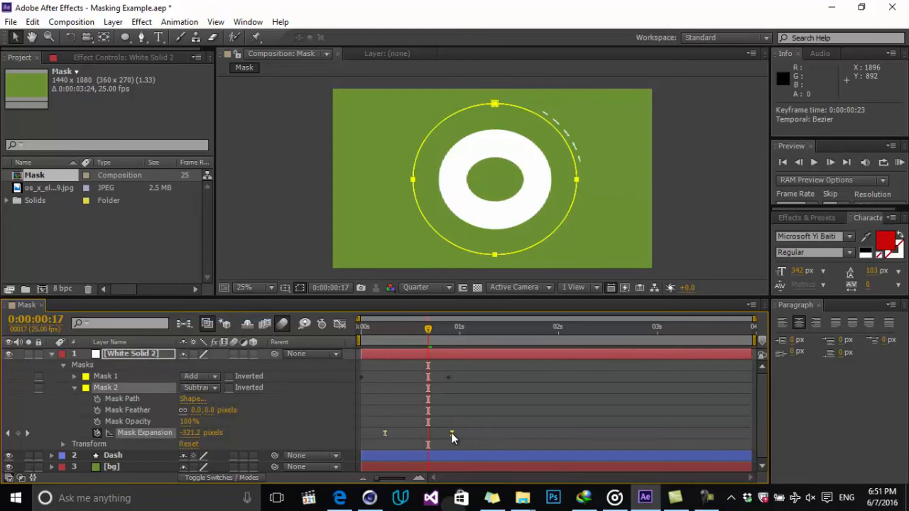
- Set Mask 2's Mask Expansion to -44 pixels on its end keyframe so a white ring stays in view
{"action": "left_click_drag", "start_coordinate": [428, 328], "coordinate": [446, 328]}
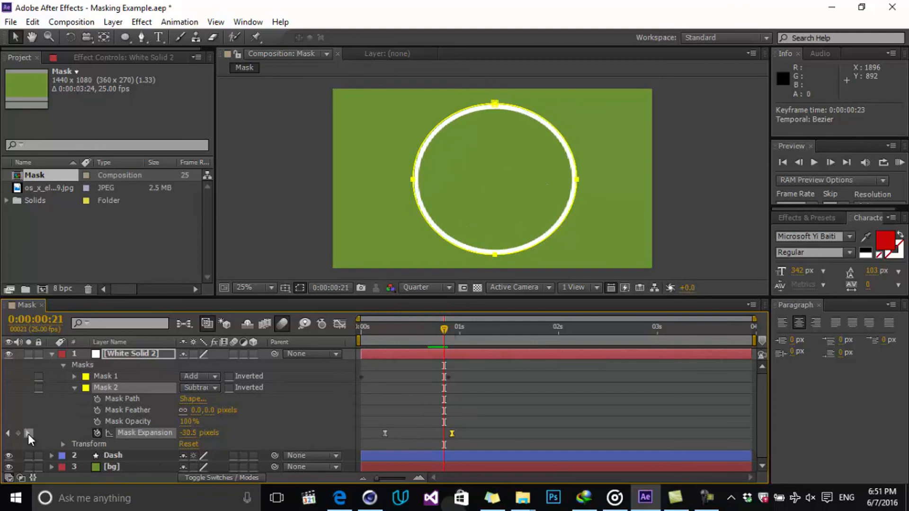
{"action": "left_click", "coordinate": [28, 433]}
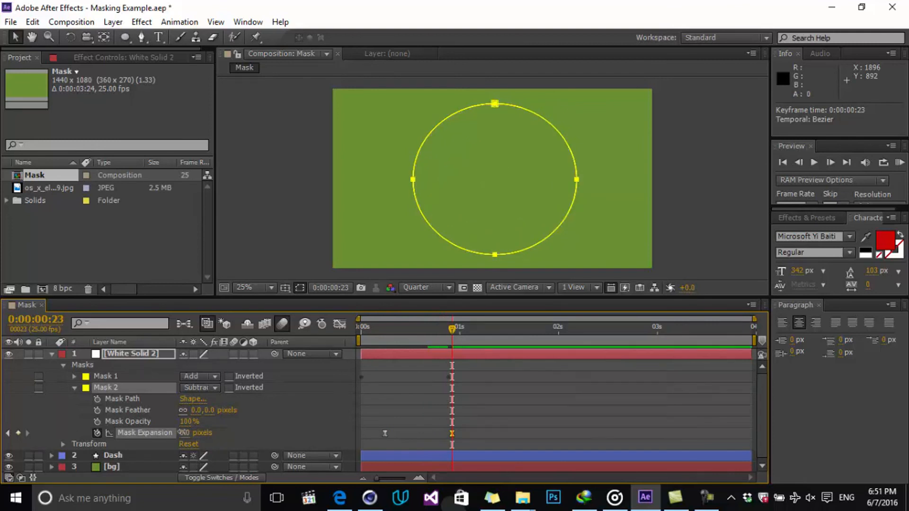
{"action": "left_click_drag", "start_coordinate": [181, 432], "coordinate": [157, 433]}
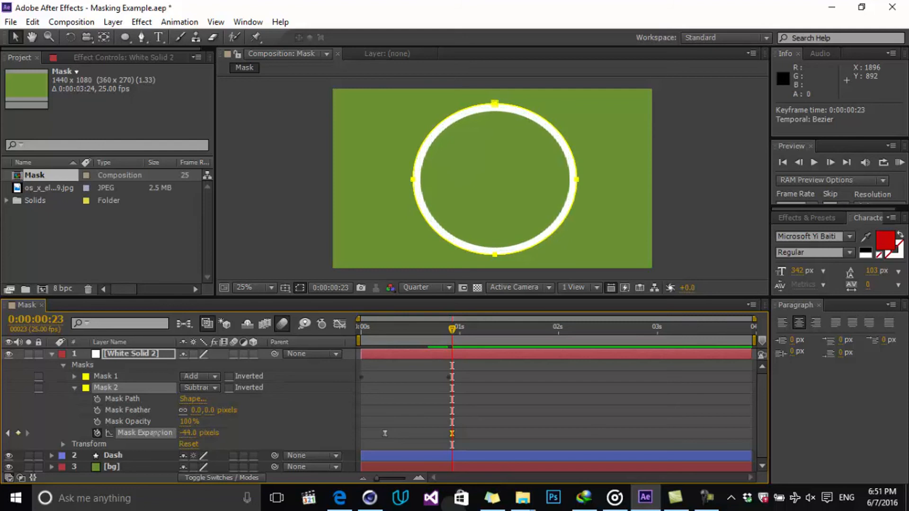
- Preview the ring animation from the start and scrub to 0:00:00:19
{"action": "left_click", "coordinate": [578, 401]}
{"action": "left_click_drag", "start_coordinate": [429, 332], "coordinate": [337, 352]}
{"action": "left_click", "coordinate": [899, 163]}
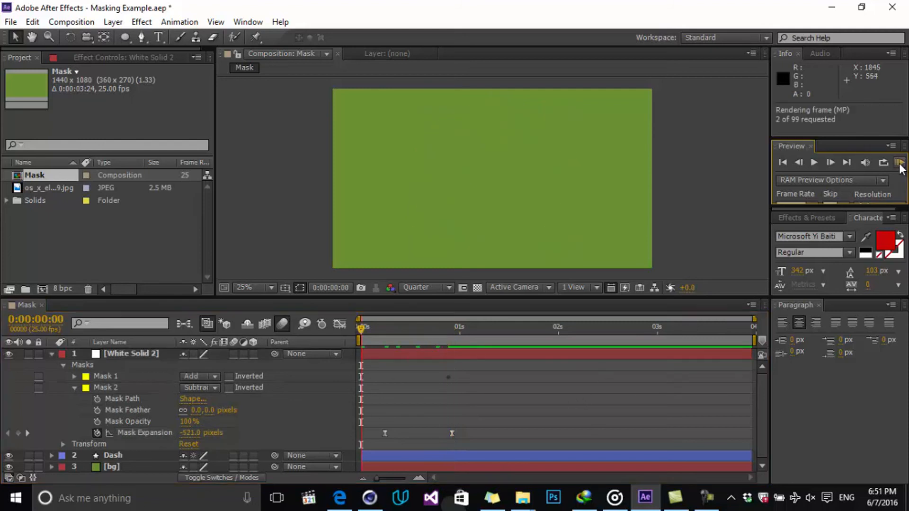
{"action": "left_click", "coordinate": [551, 408]}
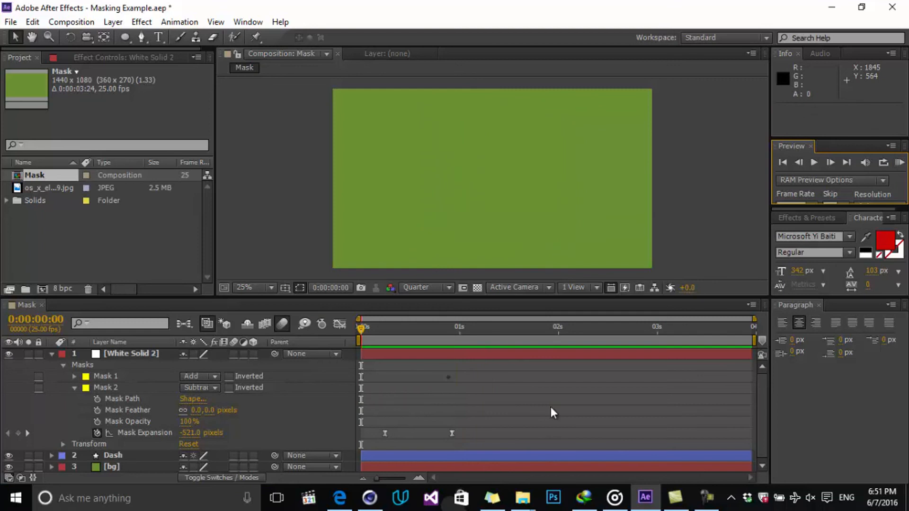
{"action": "left_click_drag", "start_coordinate": [450, 337], "coordinate": [435, 335]}
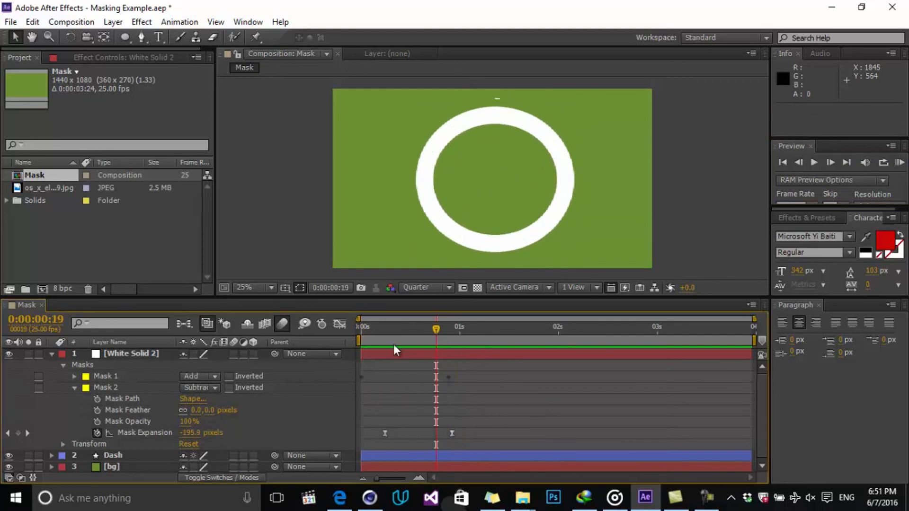
- Move the end Mask Expansion keyframes of Mask 1 and Mask 2 later, just past the one-second mark
{"action": "left_click", "coordinate": [74, 376]}
{"action": "left_click_drag", "start_coordinate": [449, 423], "coordinate": [479, 432]}
{"action": "scroll", "coordinate": [473, 424], "scroll_direction": "down", "scroll_amount": 3}
{"action": "left_click_drag", "start_coordinate": [439, 338], "coordinate": [478, 336]}
{"action": "key", "text": "Home"}
- Reshape Mask 2's Mask Expansion speed graph by extending the end keyframe's influence, and preview the animation
{"action": "left_click_drag", "start_coordinate": [536, 426], "coordinate": [351, 434]}
{"action": "left_click", "coordinate": [340, 326]}
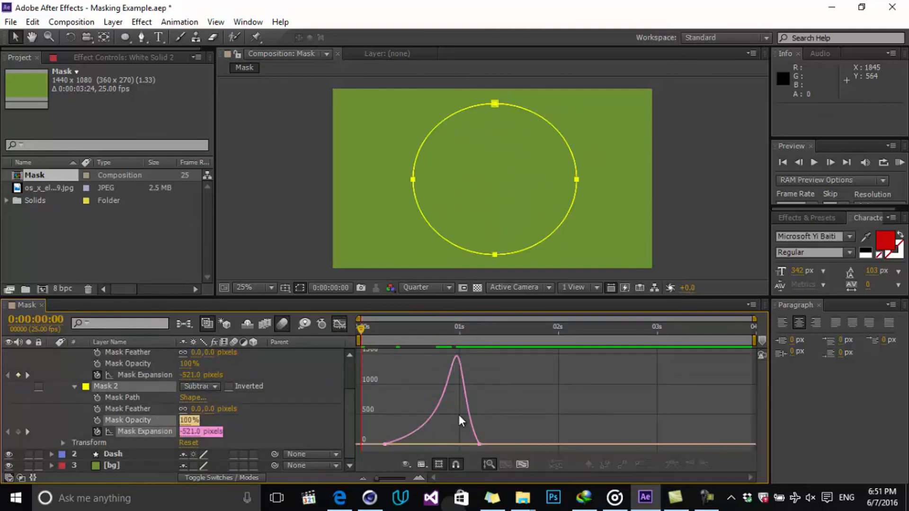
{"action": "left_click_drag", "start_coordinate": [479, 444], "coordinate": [440, 445]}
{"action": "left_click", "coordinate": [340, 324]}
{"action": "left_click", "coordinate": [899, 162]}
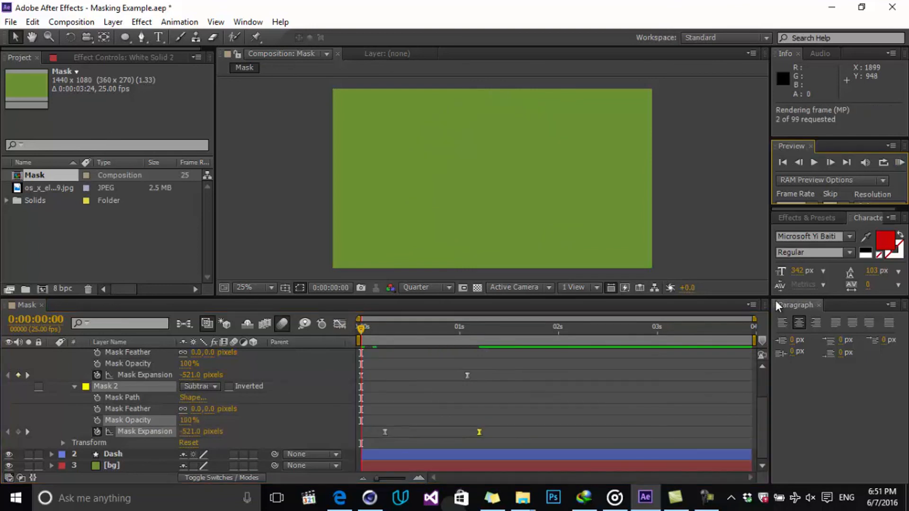
{"action": "left_click", "coordinate": [412, 336]}
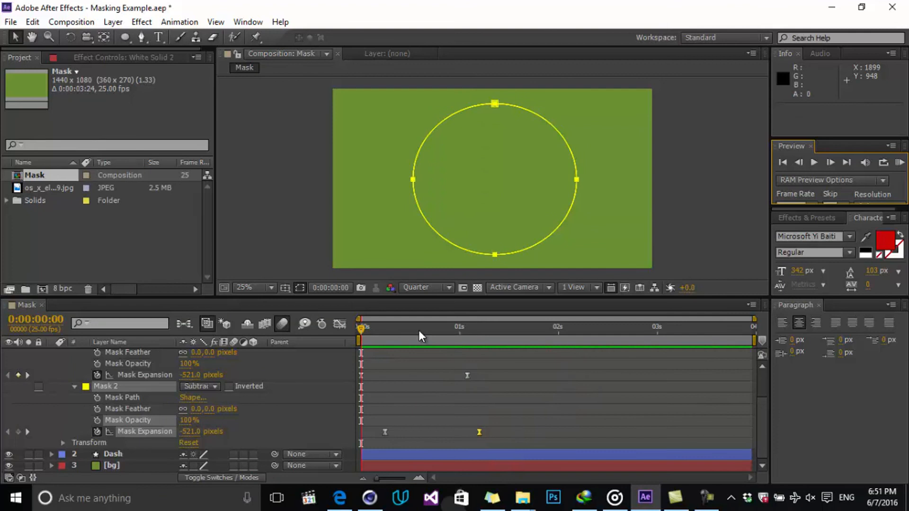
- Delay Mask 2's first Mask Expansion keyframe by a few frames and preview the ring from the start
{"action": "left_click_drag", "start_coordinate": [379, 329], "coordinate": [425, 342]}
{"action": "left_click_drag", "start_coordinate": [384, 433], "coordinate": [399, 432]}
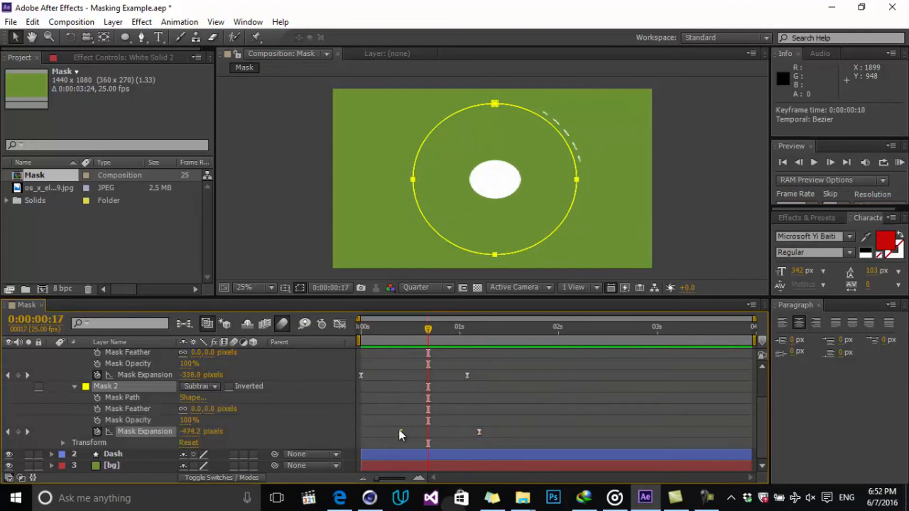
{"action": "left_click_drag", "start_coordinate": [430, 331], "coordinate": [361, 348]}
{"action": "left_click", "coordinate": [899, 162]}
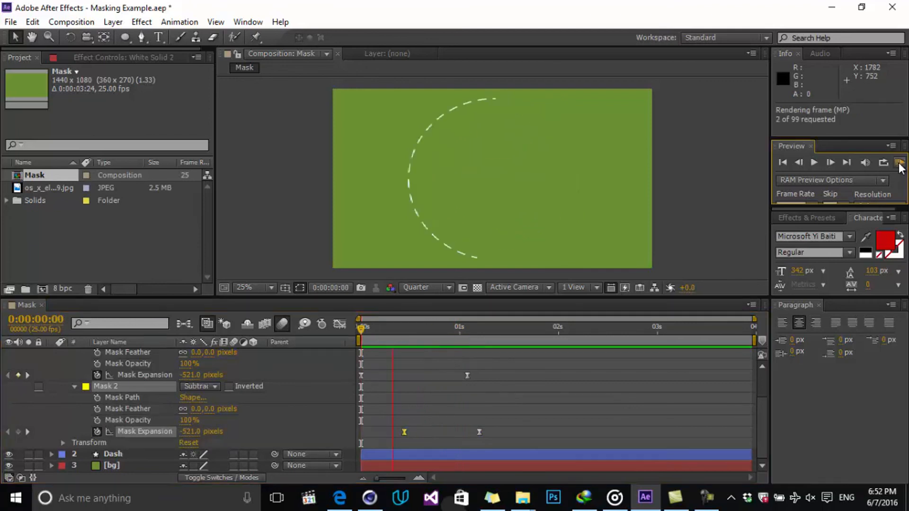
- Collapse the White Solid 2 layer at 0:00:01:01 and place the os_x_el JPEG in the composition above it
{"action": "left_click_drag", "start_coordinate": [455, 330], "coordinate": [462, 348]}
{"action": "left_click_drag", "start_coordinate": [113, 387], "coordinate": [56, 362]}
{"action": "left_click", "coordinate": [51, 354]}
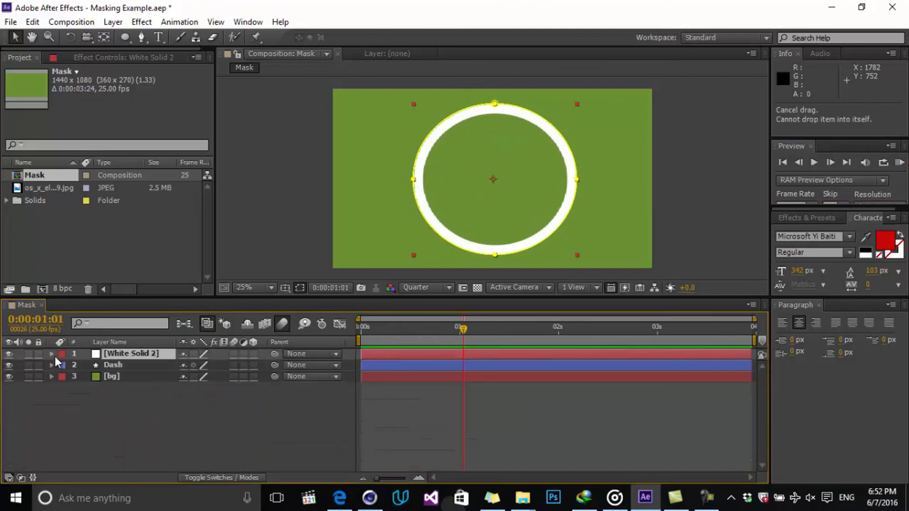
{"action": "left_click_drag", "start_coordinate": [41, 189], "coordinate": [493, 234]}
{"action": "left_click_drag", "start_coordinate": [564, 190], "coordinate": [579, 159]}
- Rename the White Solid 2 layer as "mask shpe"
{"action": "right_click", "coordinate": [142, 363]}
{"action": "left_click", "coordinate": [325, 67]}
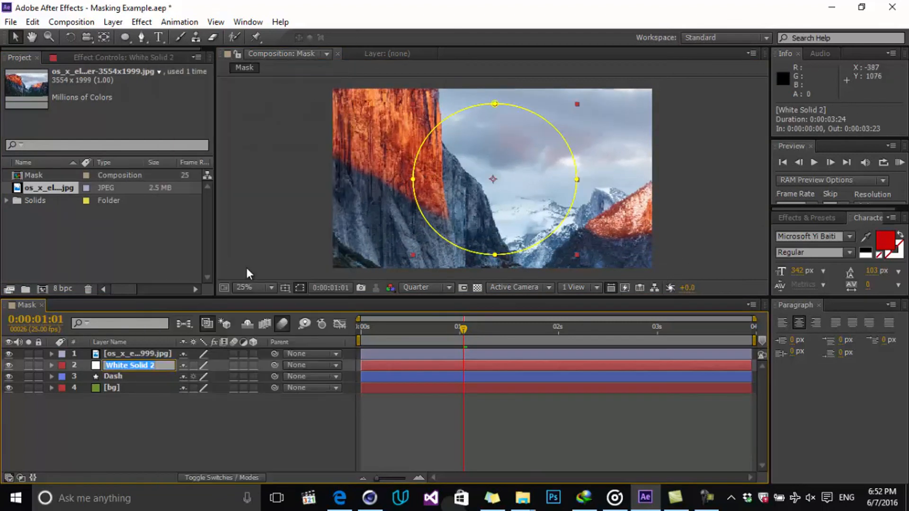
{"action": "type", "text": "mask shpe"}
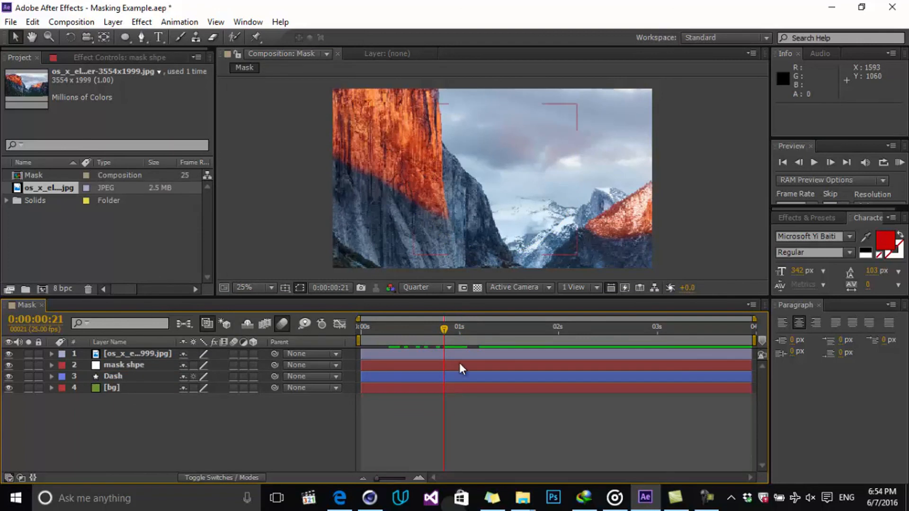
- Scale the image layer to 64% and reposition it to 756, 556 in the composition
{"action": "left_click", "coordinate": [392, 327]}
{"action": "left_click", "coordinate": [80, 355]}
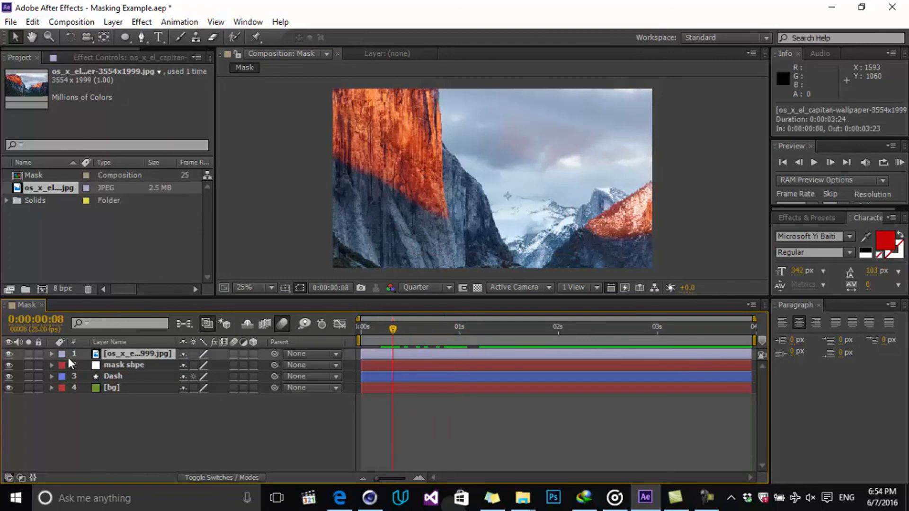
{"action": "left_click", "coordinate": [52, 355]}
{"action": "left_click", "coordinate": [63, 365]}
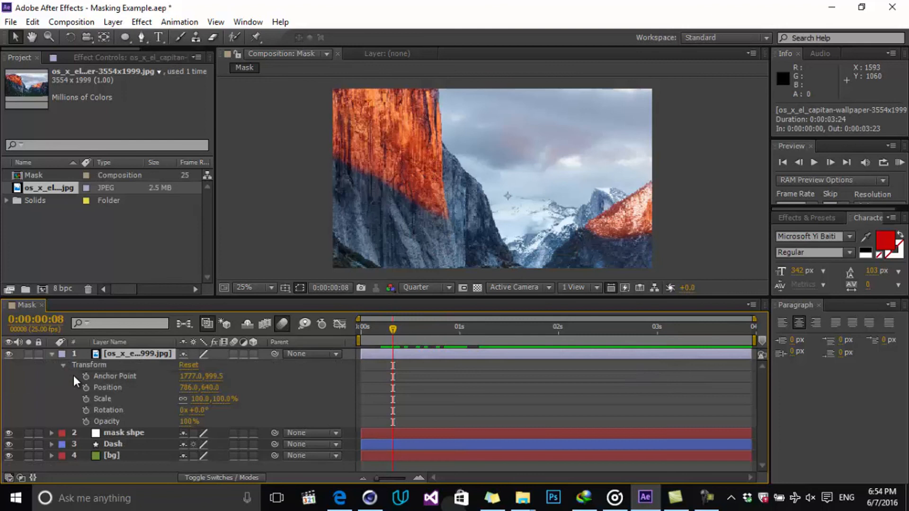
{"action": "left_click_drag", "start_coordinate": [204, 399], "coordinate": [195, 398]}
{"action": "left_click_drag", "start_coordinate": [594, 248], "coordinate": [590, 215]}
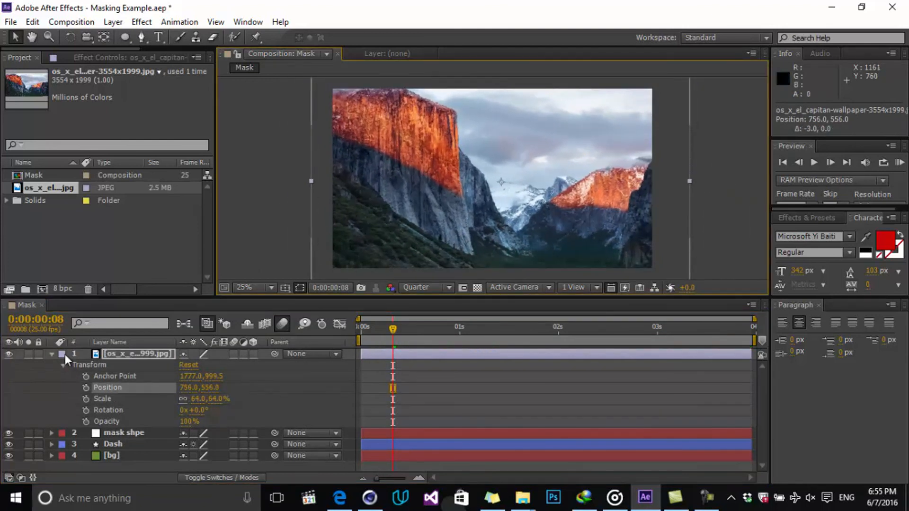
{"action": "left_click", "coordinate": [52, 354]}
- Copy Mask 1 from the mask shpe layer and paste it onto the image layer
{"action": "left_click", "coordinate": [124, 366]}
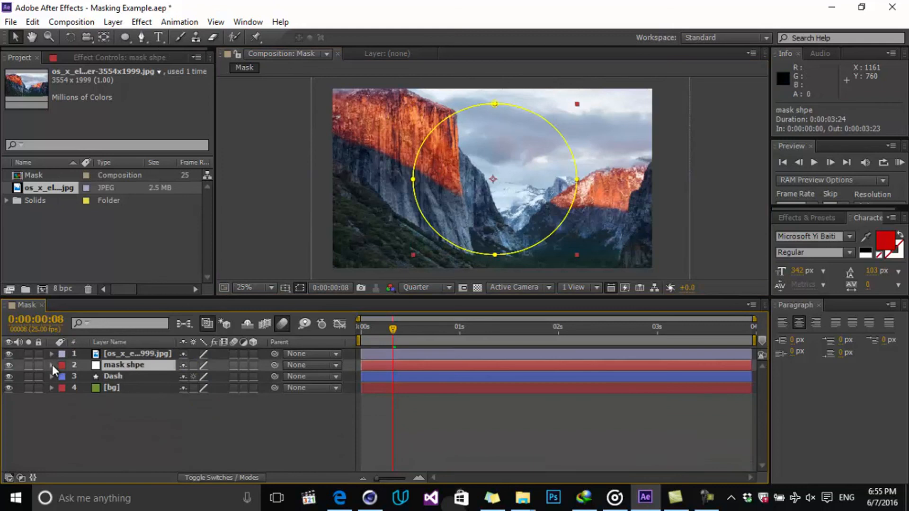
{"action": "left_click", "coordinate": [52, 364]}
{"action": "scroll", "coordinate": [104, 377], "scroll_direction": "down", "scroll_amount": 1}
{"action": "left_click", "coordinate": [74, 375]}
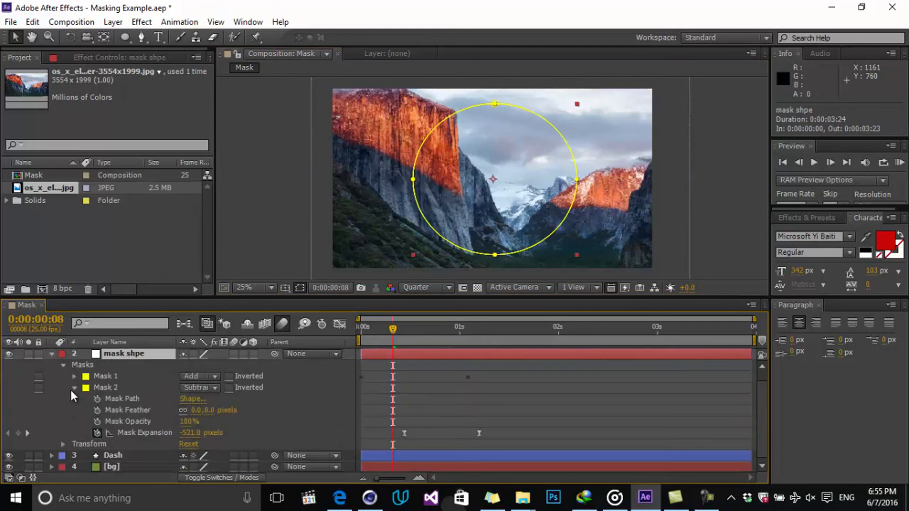
{"action": "left_click", "coordinate": [73, 387]}
{"action": "left_click", "coordinate": [103, 387]}
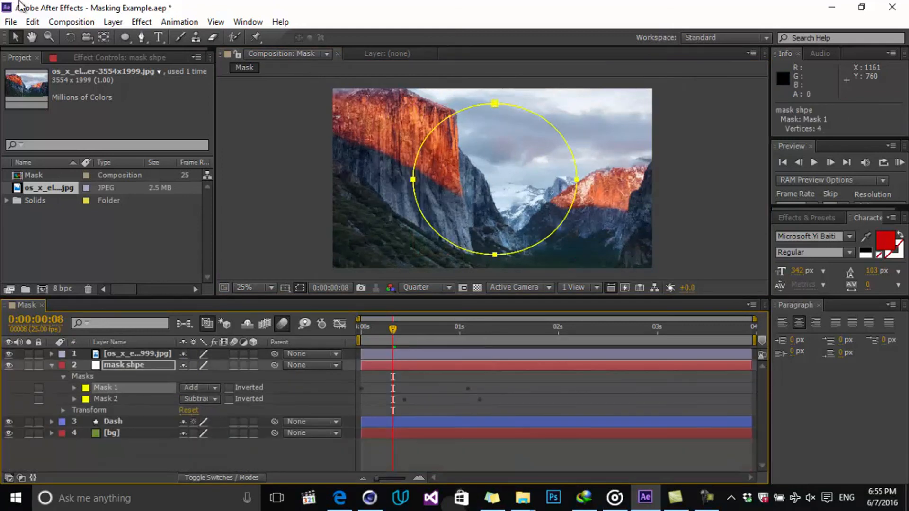
{"action": "left_click", "coordinate": [75, 103]}
{"action": "left_click", "coordinate": [50, 365]}
{"action": "left_click", "coordinate": [118, 353]}
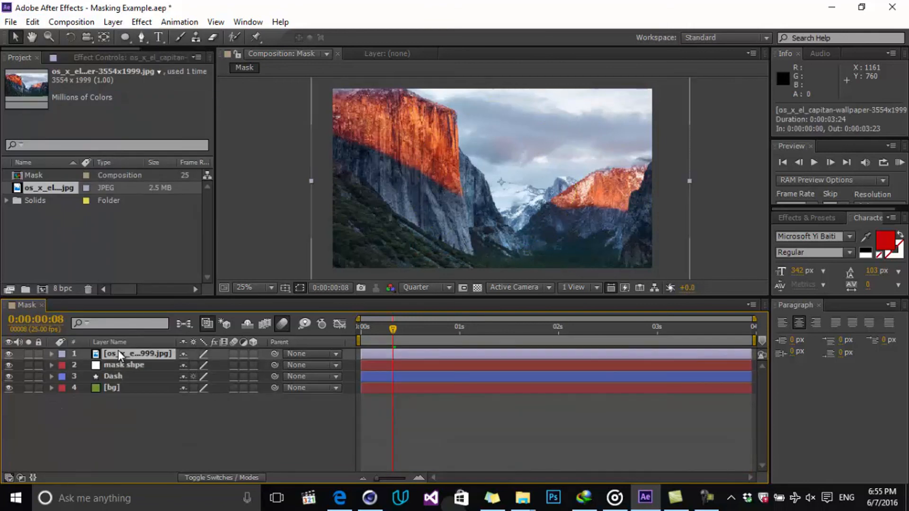
{"action": "left_click", "coordinate": [38, 23]}
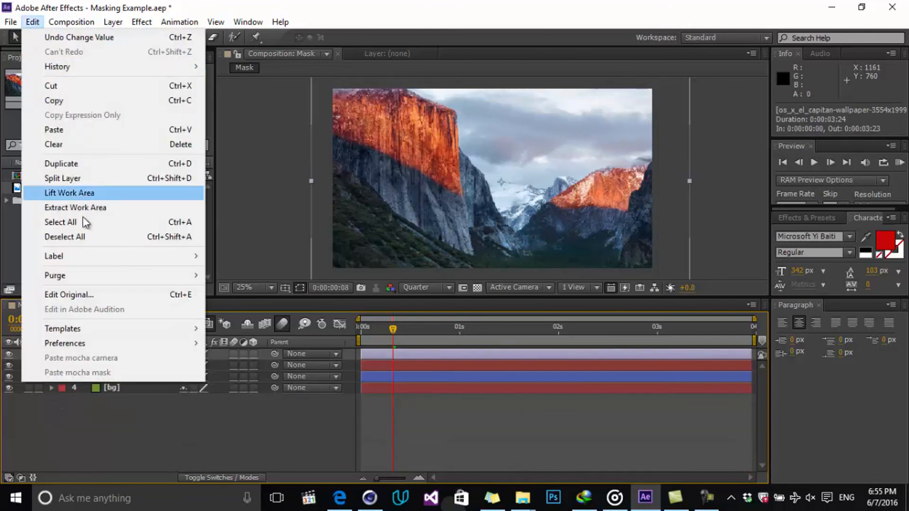
{"action": "left_click", "coordinate": [92, 132]}
- Delete both Mask Expansion keyframes from the image layer's Mask 1
{"action": "left_click_drag", "start_coordinate": [396, 332], "coordinate": [488, 340]}
{"action": "left_click", "coordinate": [153, 354]}
{"action": "left_click", "coordinate": [51, 354]}
{"action": "left_click", "coordinate": [62, 365]}
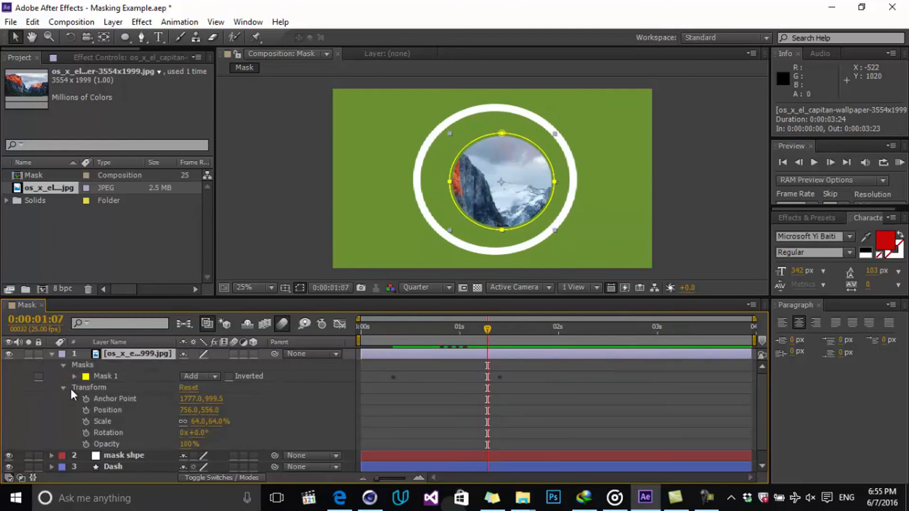
{"action": "left_click", "coordinate": [74, 376]}
{"action": "left_click_drag", "start_coordinate": [412, 327], "coordinate": [500, 349]}
{"action": "left_click_drag", "start_coordinate": [537, 405], "coordinate": [395, 441]}
{"action": "left_click_drag", "start_coordinate": [550, 417], "coordinate": [356, 460]}
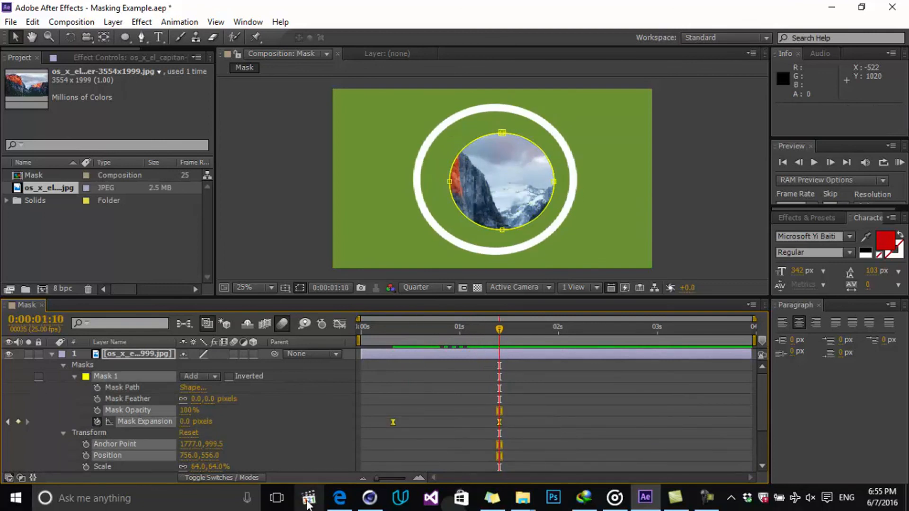
{"action": "key", "text": "Delete"}
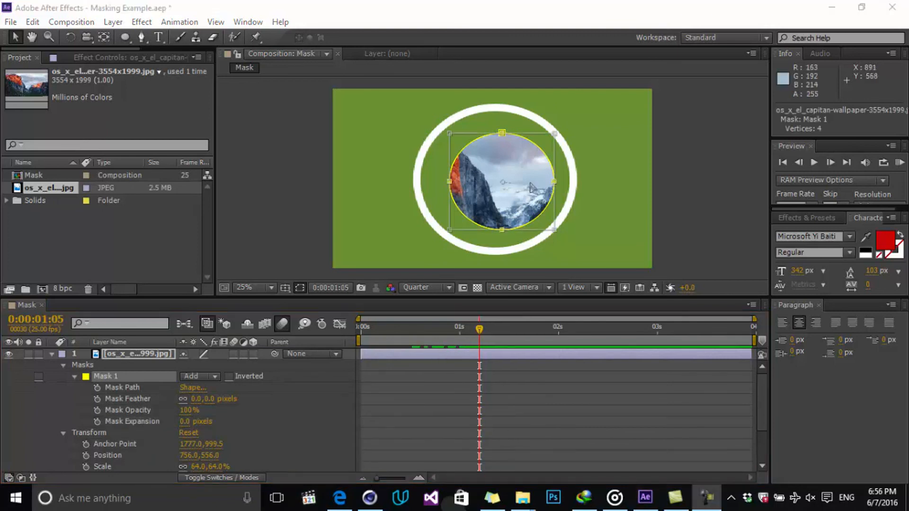
- Centre the image's circular mask inside the white ring and set its Mask Expansion to 113 pixels
{"action": "left_click", "coordinate": [533, 188]}
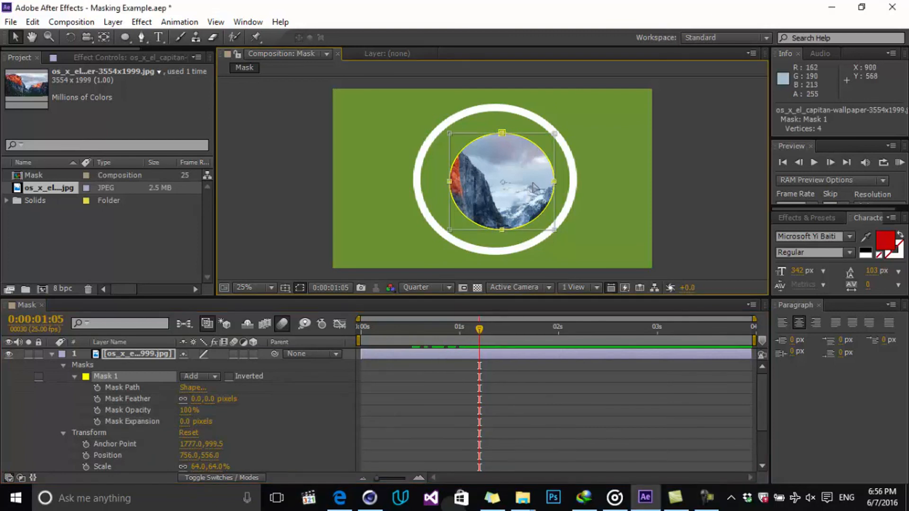
{"action": "left_click_drag", "start_coordinate": [529, 183], "coordinate": [524, 182]}
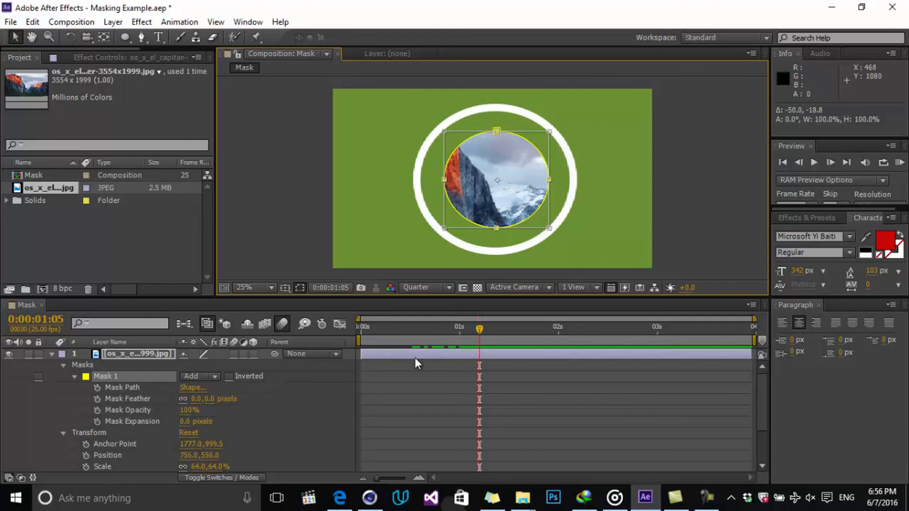
{"action": "left_click_drag", "start_coordinate": [184, 422], "coordinate": [251, 419]}
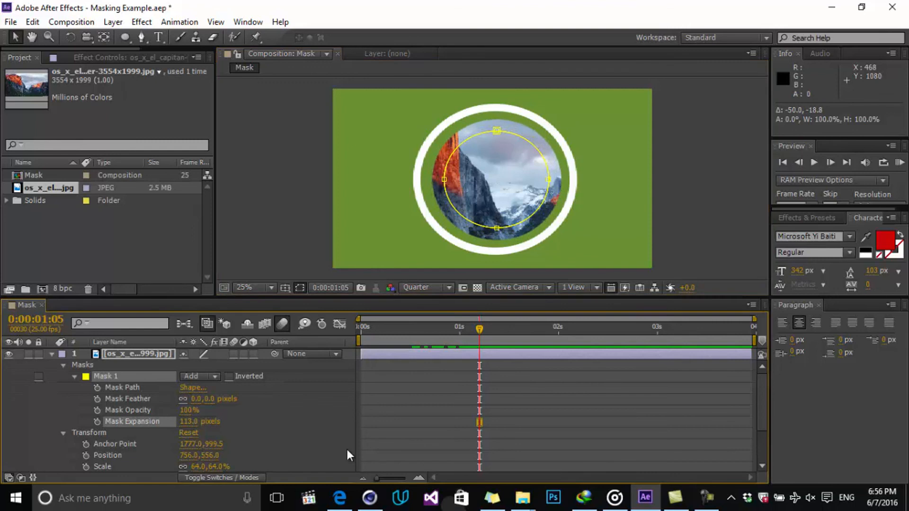
{"action": "double_click", "coordinate": [549, 180]}
{"action": "left_click_drag", "start_coordinate": [520, 184], "coordinate": [518, 184]}
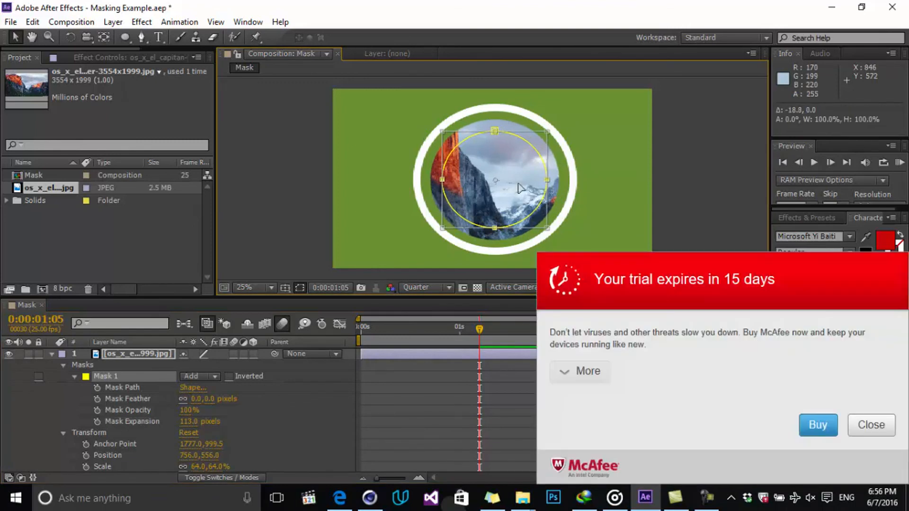
{"action": "left_click", "coordinate": [871, 424]}
- Lower the image mask's Mask Opacity to 56% and go to 0:00:01:01
{"action": "left_click_drag", "start_coordinate": [482, 330], "coordinate": [467, 345]}
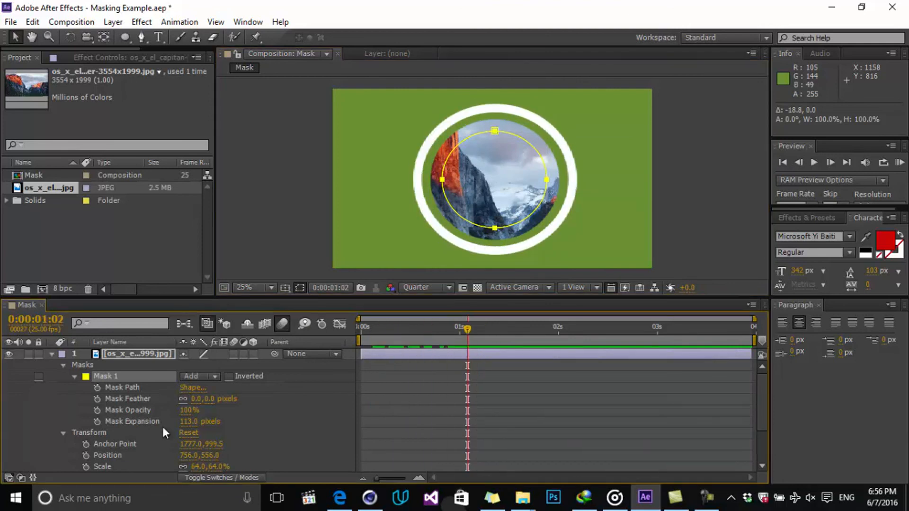
{"action": "left_click_drag", "start_coordinate": [189, 412], "coordinate": [170, 412]}
{"action": "mouse_move", "coordinate": [468, 331]}
{"action": "left_mouse_down"}
{"action": "mouse_move", "coordinate": [433, 336]}
{"action": "mouse_move", "coordinate": [461, 340]}
{"action": "left_mouse_up"}
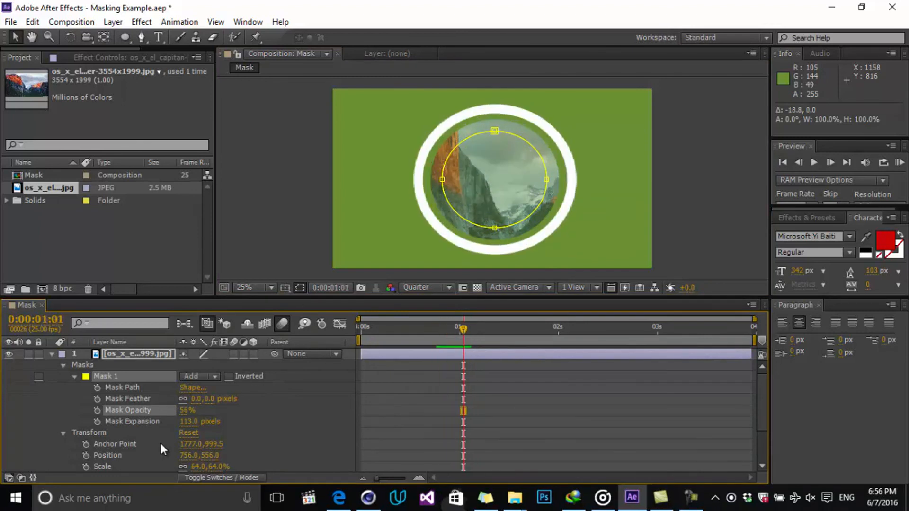
- Keyframe the image mask's Mask Expansion from -542 pixels just after one second to 139 pixels at 0:00:01:20
{"action": "left_click_drag", "start_coordinate": [192, 424], "coordinate": [3, 451]}
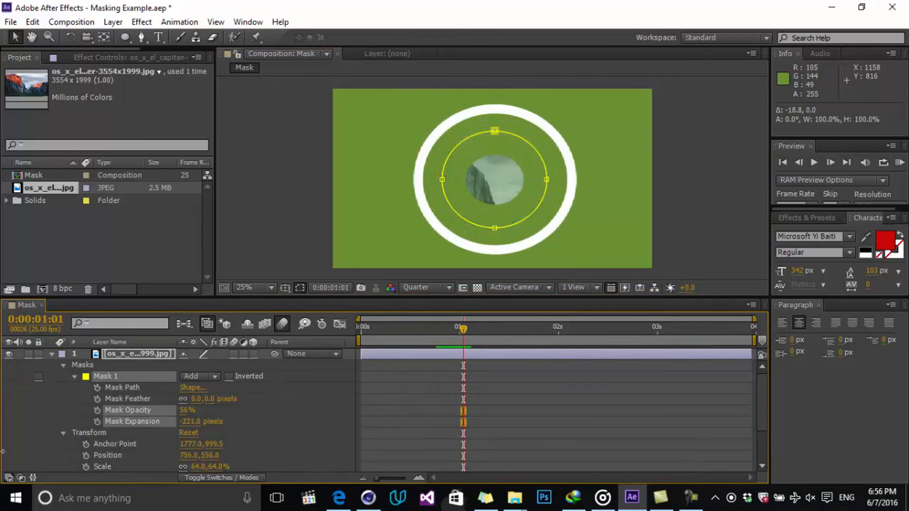
{"action": "left_click_drag", "start_coordinate": [180, 428], "coordinate": [3, 452]}
{"action": "left_click_drag", "start_coordinate": [441, 325], "coordinate": [536, 339]}
{"action": "left_click", "coordinate": [96, 422]}
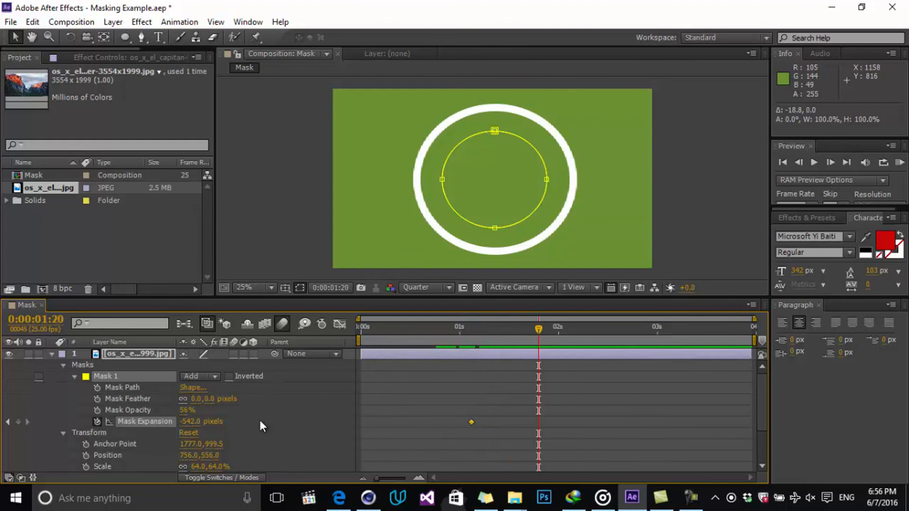
{"action": "left_click_drag", "start_coordinate": [215, 421], "coordinate": [590, 365]}
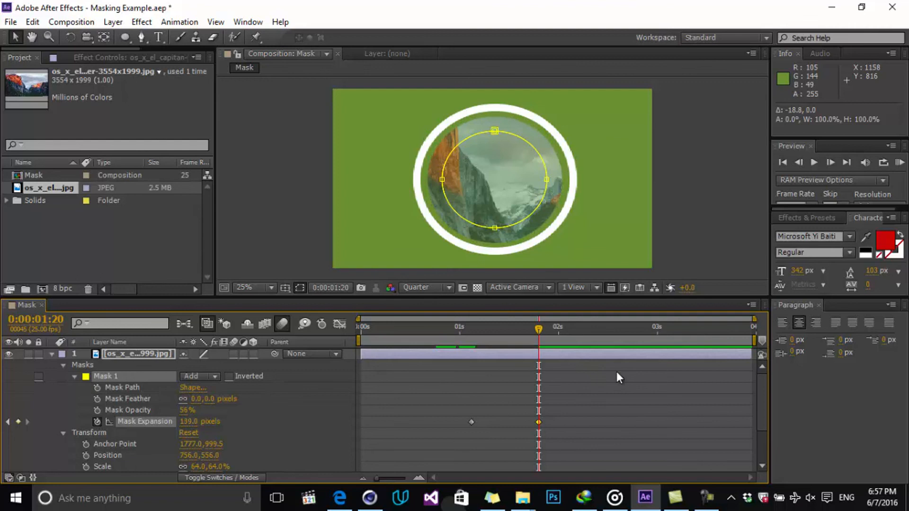
- Apply Easy Ease to both Mask Expansion keyframes on the image layer's mask and preview the animation from the start
{"action": "left_click_drag", "start_coordinate": [538, 331], "coordinate": [468, 332]}
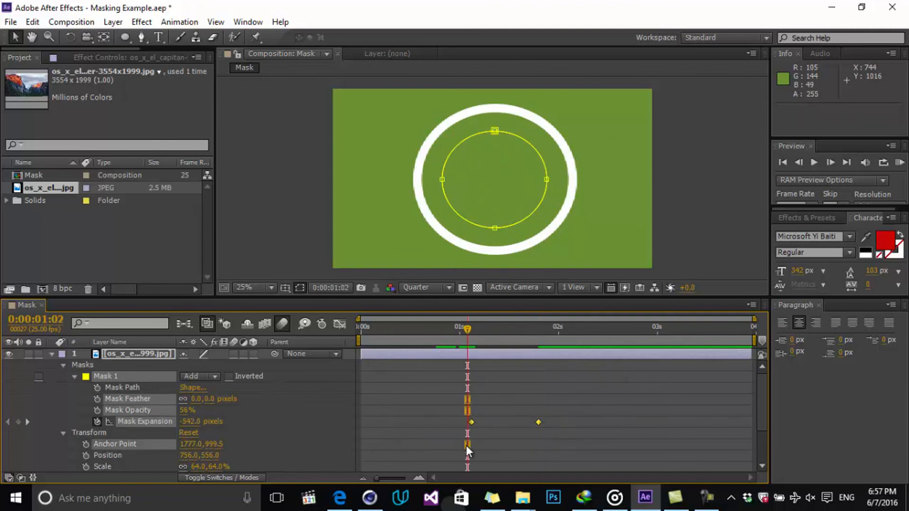
{"action": "right_click", "coordinate": [471, 421]}
{"action": "mouse_move", "coordinate": [515, 410]}
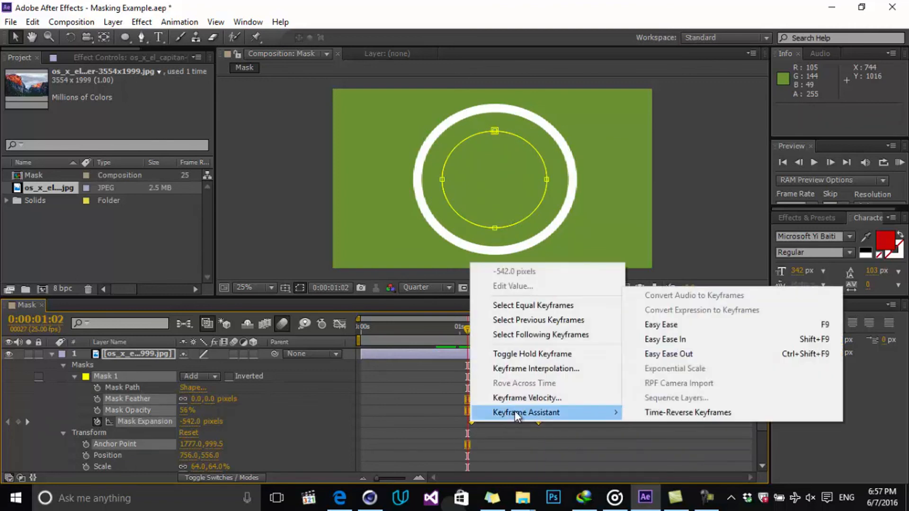
{"action": "left_click", "coordinate": [693, 325]}
{"action": "left_click_drag", "start_coordinate": [514, 341], "coordinate": [360, 332]}
{"action": "left_click", "coordinate": [587, 402]}
{"action": "left_click", "coordinate": [900, 164]}
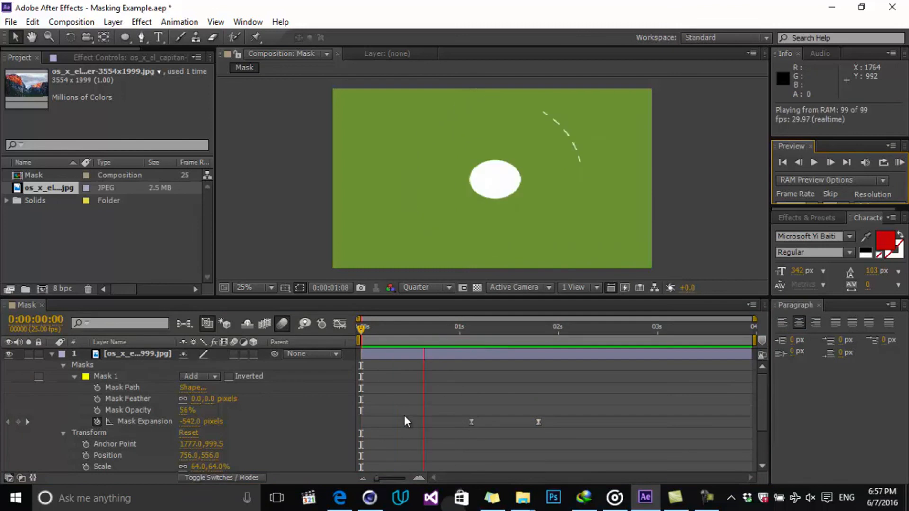
- Shift both of the image mask's Mask Expansion keyframes earlier so the first sits at 0:00:01:02
{"action": "left_click", "coordinate": [468, 340]}
{"action": "mouse_move", "coordinate": [468, 339]}
{"action": "left_mouse_down"}
{"action": "mouse_move", "coordinate": [487, 338]}
{"action": "mouse_move", "coordinate": [444, 341]}
{"action": "mouse_move", "coordinate": [456, 341]}
{"action": "left_mouse_up"}
{"action": "left_click_drag", "start_coordinate": [552, 407], "coordinate": [466, 424]}
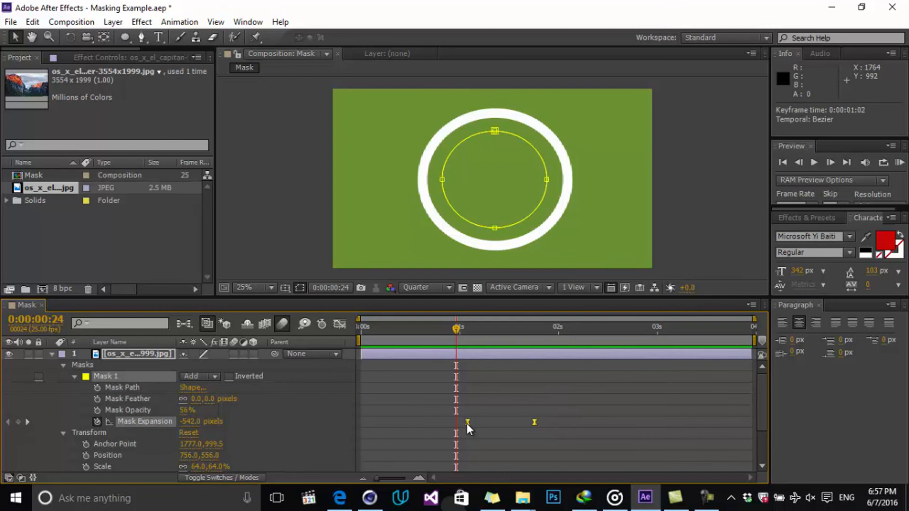
- Go to 0:00:01:07 and duplicate Mask 1 on the image layer
{"action": "left_click_drag", "start_coordinate": [467, 333], "coordinate": [485, 357]}
{"action": "left_click", "coordinate": [103, 373]}
{"action": "left_click", "coordinate": [32, 22]}
{"action": "left_click", "coordinate": [98, 166]}
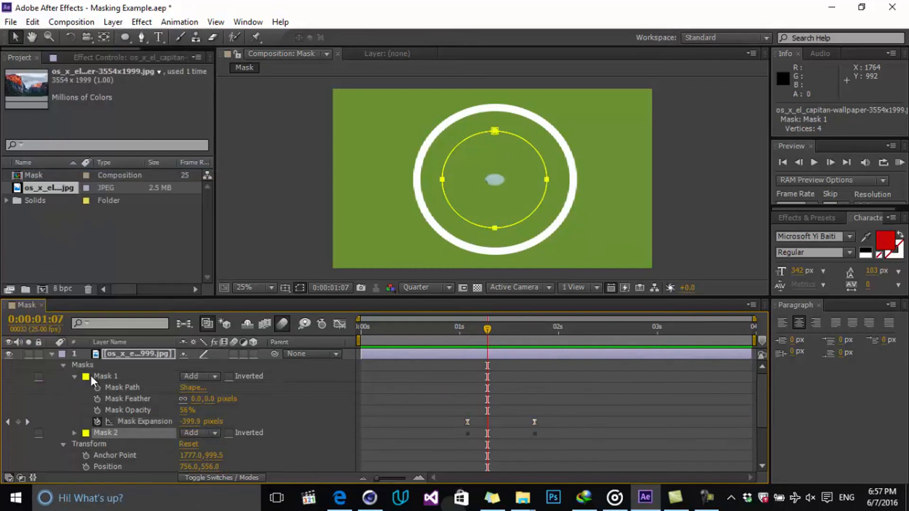
- Try the Subtract mode on the duplicated Mask 2, and switch its mode to None
{"action": "left_click", "coordinate": [204, 433]}
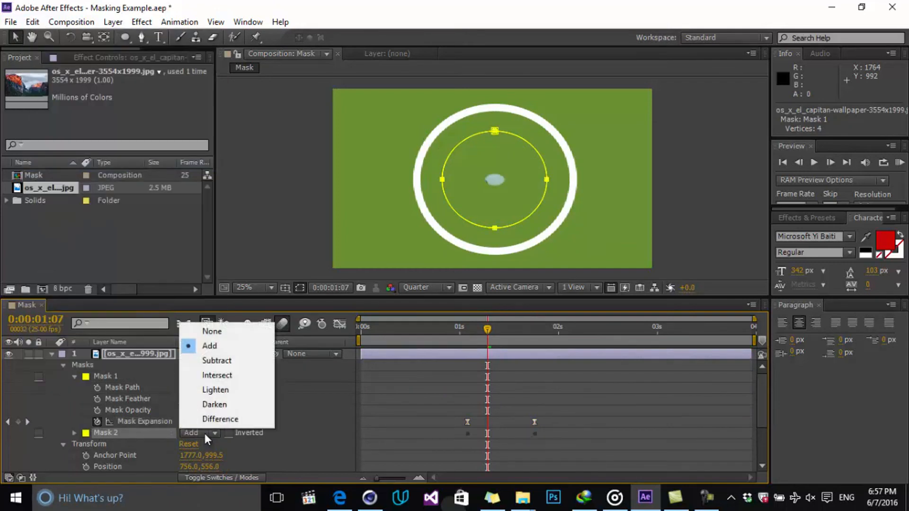
{"action": "left_click", "coordinate": [231, 362]}
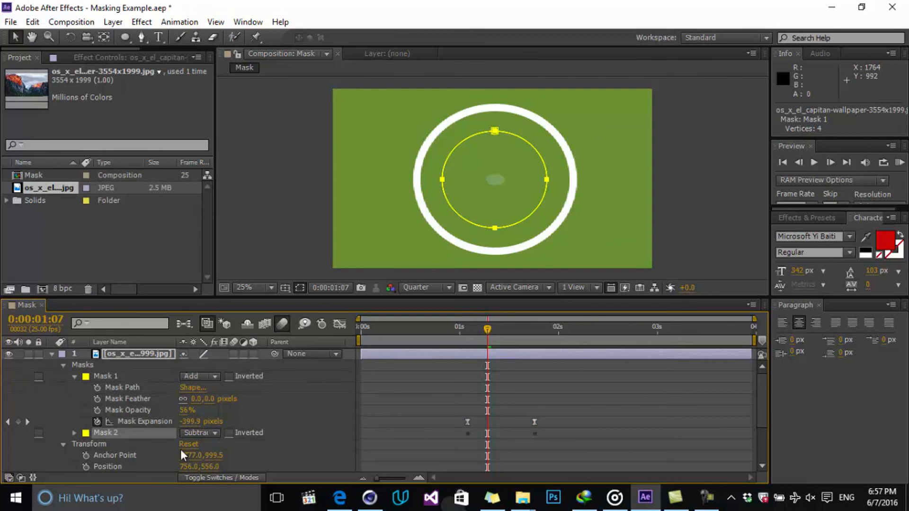
{"action": "left_click", "coordinate": [74, 432]}
{"action": "scroll", "coordinate": [160, 439], "scroll_direction": "down", "scroll_amount": 3}
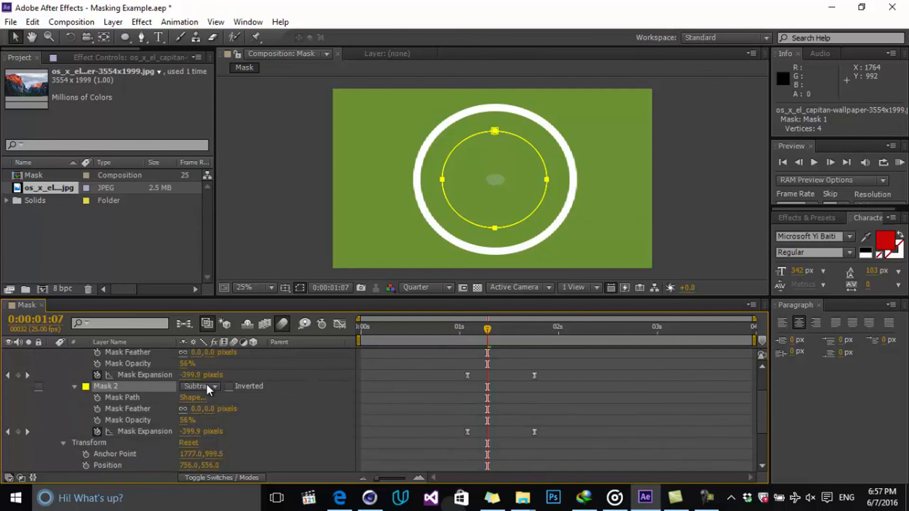
{"action": "left_click", "coordinate": [206, 387]}
{"action": "left_click", "coordinate": [223, 285]}
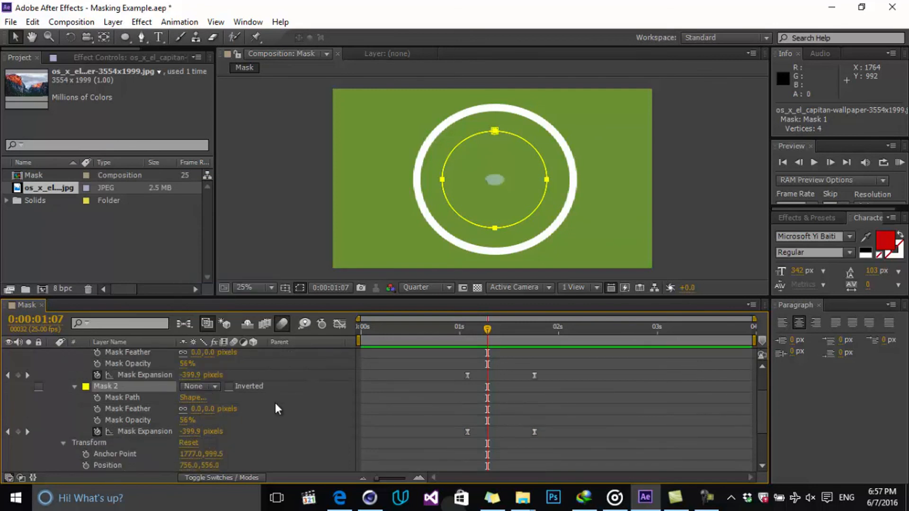
- Shift Mask 2's expansion keyframes so the first sits at 0:00:01:08, and raise its Mask Opacity to 99%
{"action": "left_click_drag", "start_coordinate": [582, 417], "coordinate": [491, 438]}
{"action": "left_click_drag", "start_coordinate": [500, 337], "coordinate": [529, 333]}
{"action": "left_click_drag", "start_coordinate": [184, 420], "coordinate": [207, 416]}
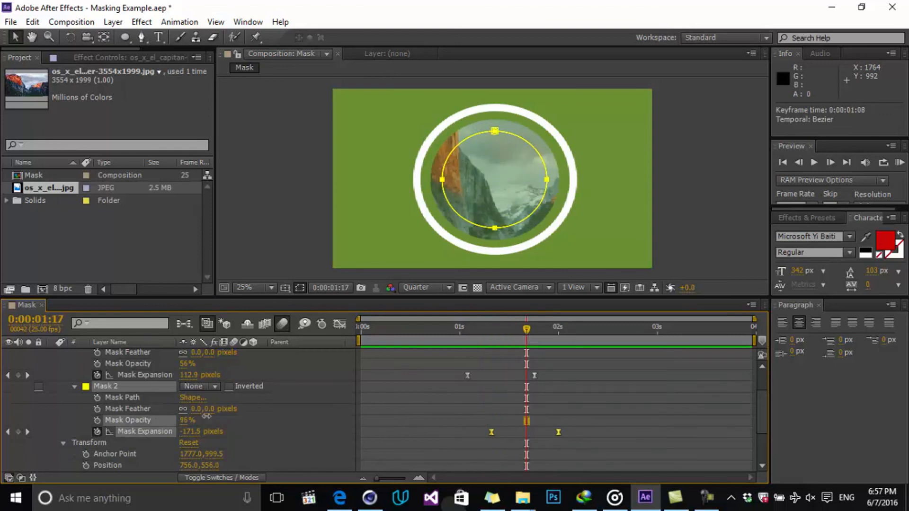
{"action": "left_click_drag", "start_coordinate": [262, 416], "coordinate": [299, 416]}
- Move Mask 2's last Mask Expansion keyframe to 0:00:01:20 and bring the current time to it
{"action": "left_click", "coordinate": [569, 429]}
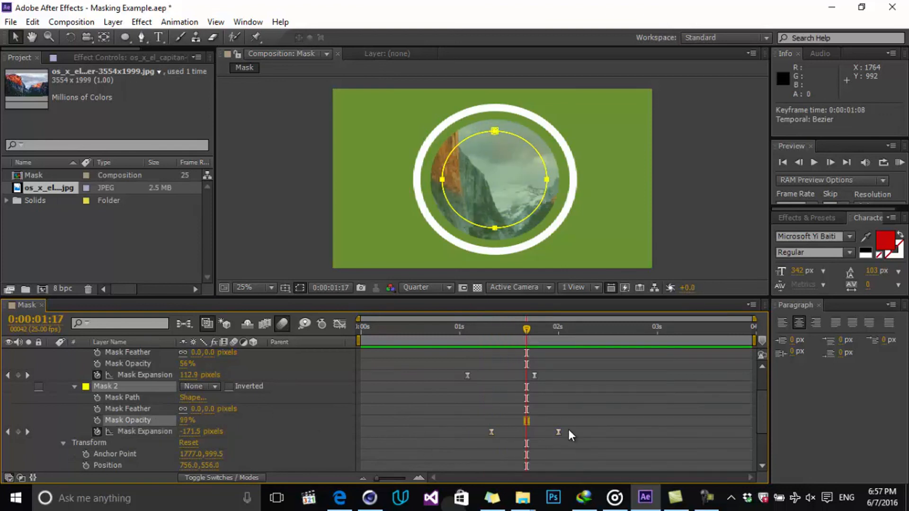
{"action": "left_click", "coordinate": [568, 430]}
{"action": "left_click_drag", "start_coordinate": [558, 432], "coordinate": [538, 430]}
{"action": "mouse_move", "coordinate": [525, 328]}
{"action": "left_mouse_down"}
{"action": "mouse_move", "coordinate": [488, 333]}
{"action": "mouse_move", "coordinate": [538, 339]}
{"action": "left_mouse_up"}
- Set Mask 2's mode to Intersect and scrub back to 0:00:01:14 to check the reveal
{"action": "left_click", "coordinate": [216, 384]}
{"action": "left_click", "coordinate": [232, 332]}
{"action": "left_click", "coordinate": [203, 386]}
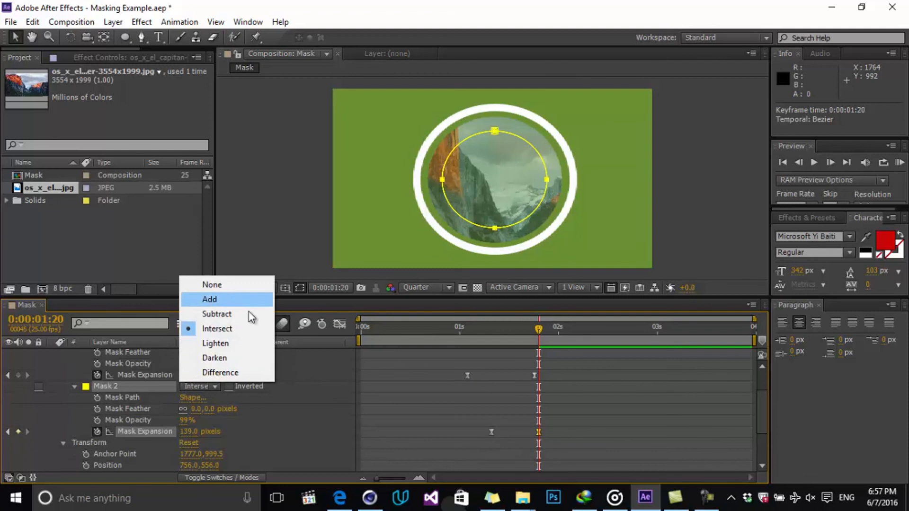
{"action": "left_click", "coordinate": [552, 392]}
{"action": "left_click_drag", "start_coordinate": [538, 329], "coordinate": [514, 343]}
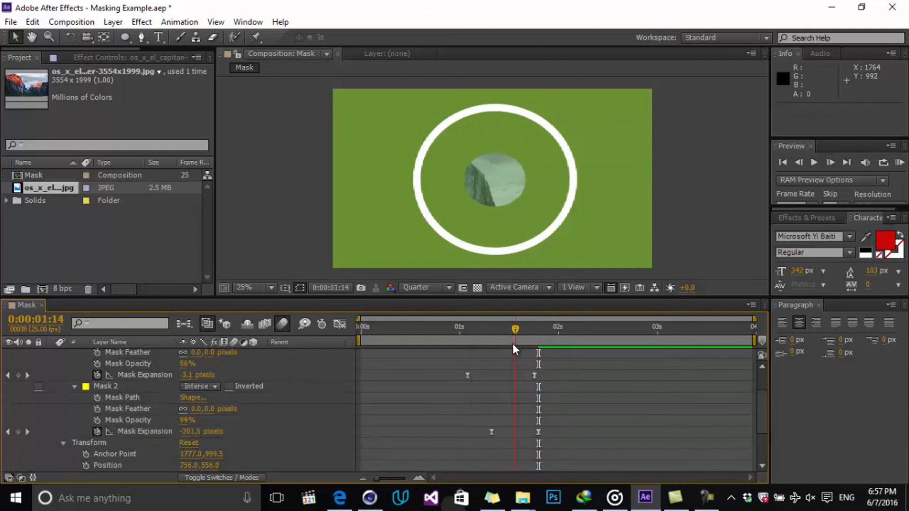
- Switch Mask 2's mode to None, and delete Mask 2 from the image layer
{"action": "left_click", "coordinate": [197, 384]}
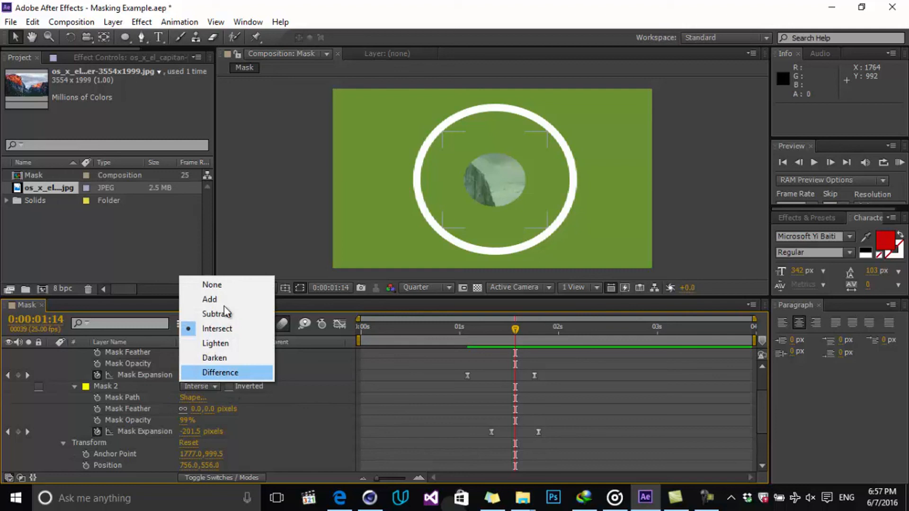
{"action": "left_click", "coordinate": [221, 285]}
{"action": "left_click_drag", "start_coordinate": [541, 342], "coordinate": [520, 341]}
{"action": "left_click", "coordinate": [118, 388]}
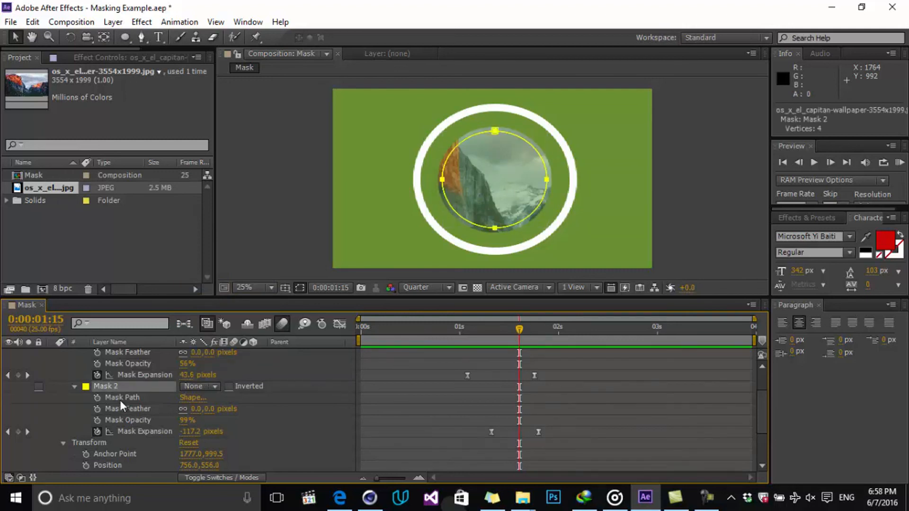
{"action": "key", "text": "Delete"}
{"action": "left_click", "coordinate": [478, 408]}
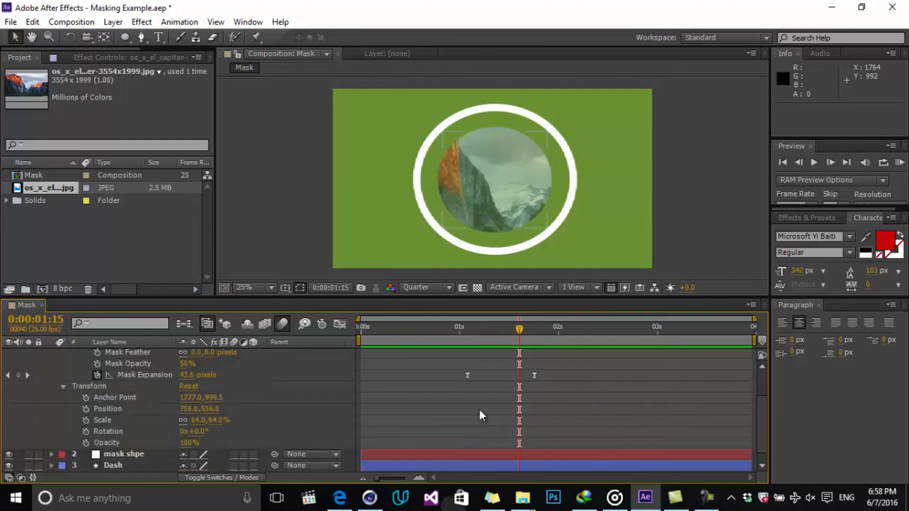
- Go to 0:00:01:19 and duplicate the image layer's Mask 1
{"action": "scroll", "coordinate": [396, 410], "scroll_direction": "up", "scroll_amount": 4}
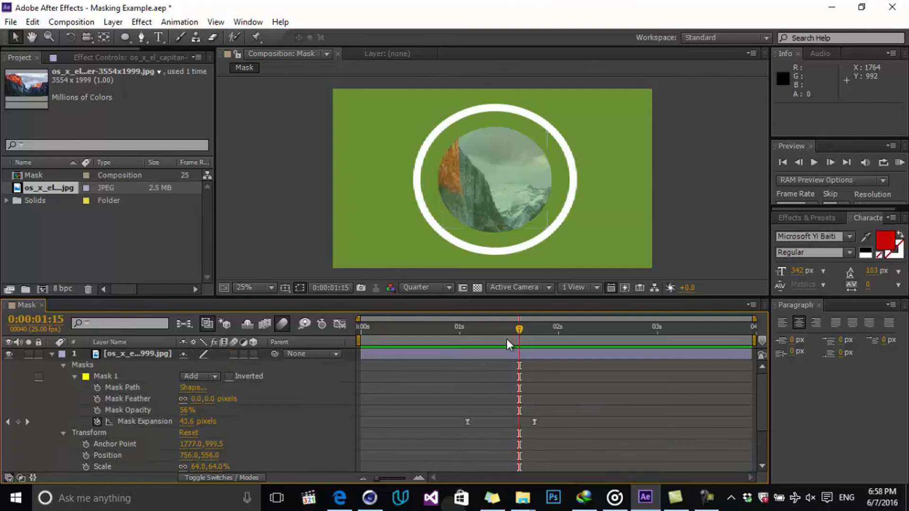
{"action": "left_click_drag", "start_coordinate": [520, 327], "coordinate": [533, 328]}
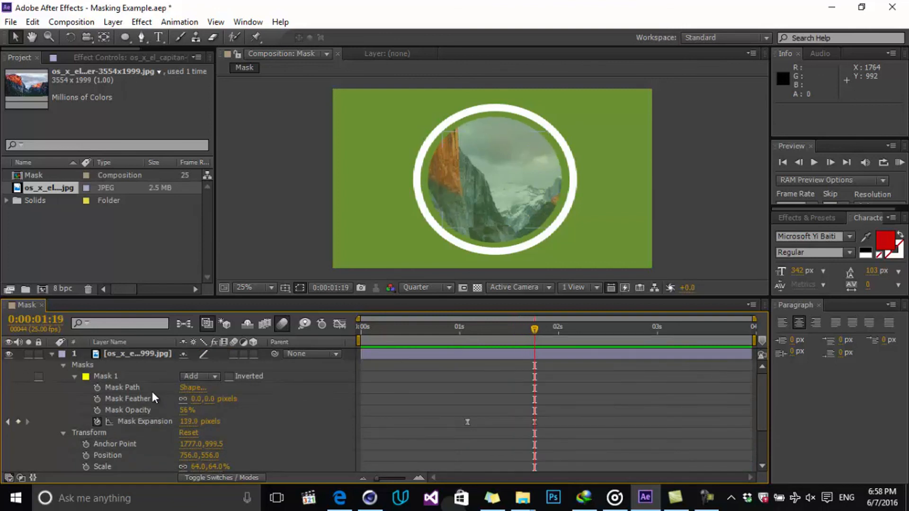
{"action": "left_click", "coordinate": [114, 377]}
{"action": "left_click", "coordinate": [35, 25]}
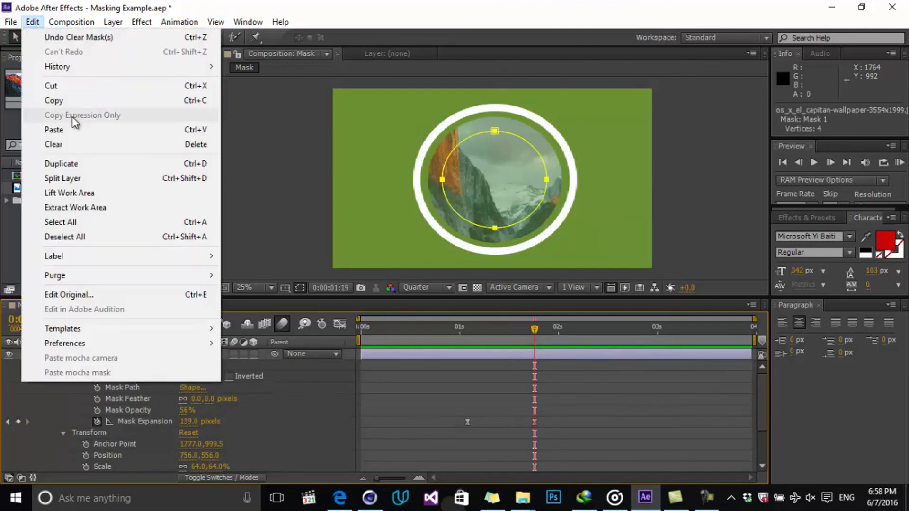
{"action": "left_click", "coordinate": [71, 162]}
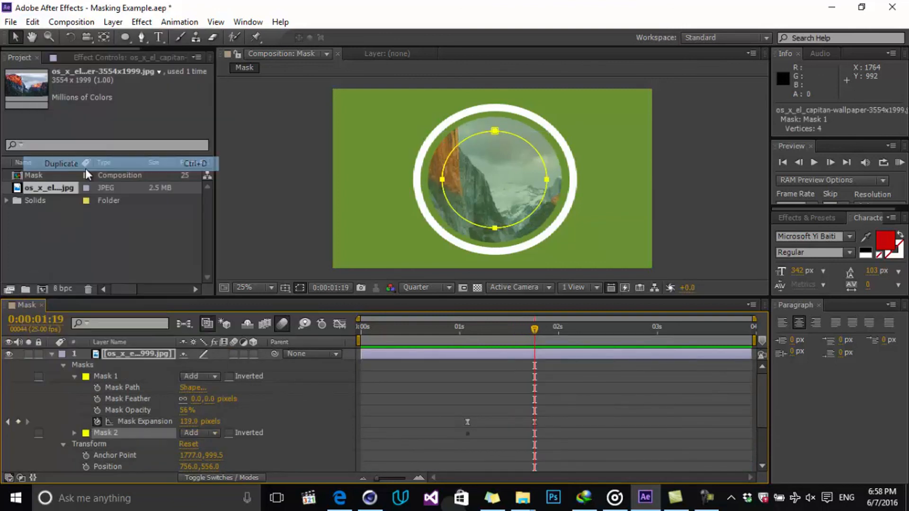
- Set Mask 2's Mask Opacity to 100% and its Mask Expansion at 0:00:01:19 to 41 pixels
{"action": "left_click", "coordinate": [74, 434]}
{"action": "scroll", "coordinate": [253, 416], "scroll_direction": "down", "scroll_amount": 3}
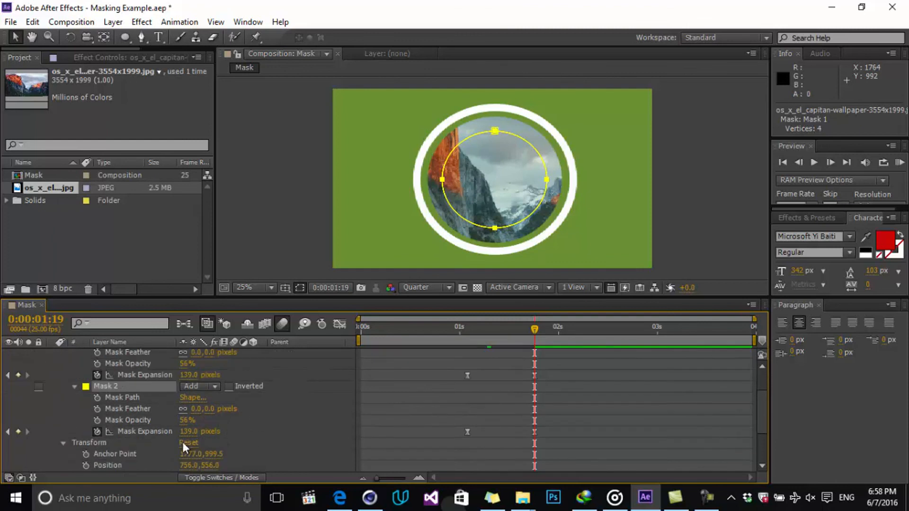
{"action": "left_click_drag", "start_coordinate": [188, 431], "coordinate": [100, 432]}
{"action": "left_click", "coordinate": [185, 419]}
{"action": "type", "text": "100"}
{"action": "key", "text": "Return"}
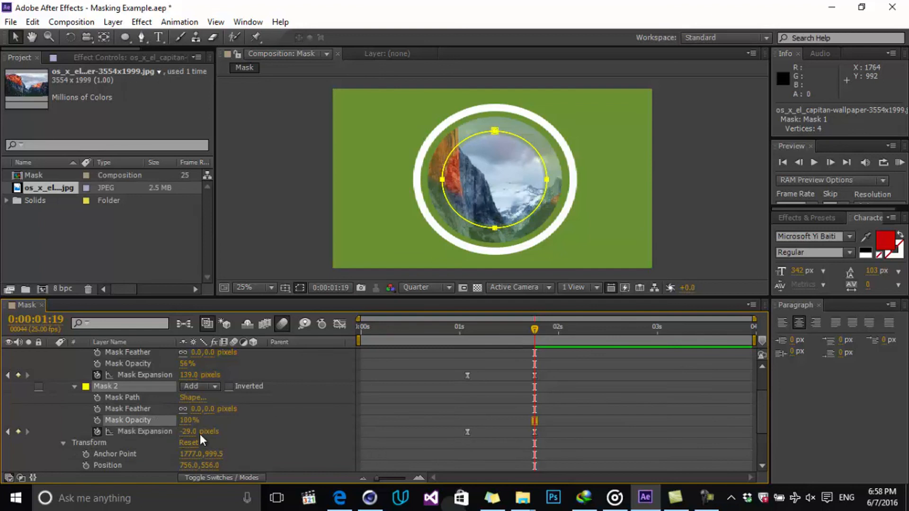
{"action": "left_click_drag", "start_coordinate": [192, 431], "coordinate": [238, 428]}
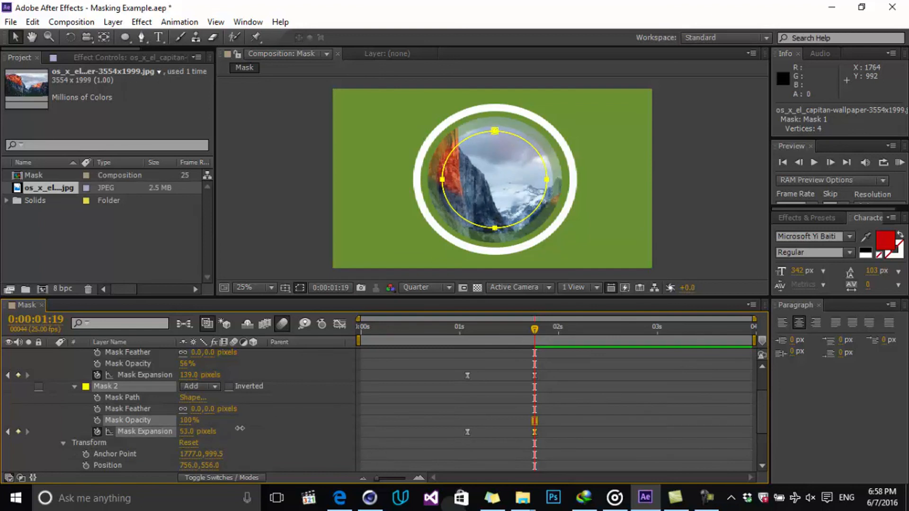
- Delay Mask 2's first Mask Expansion keyframe to about 0:00:01:07 and preview the animation from the start
{"action": "left_click", "coordinate": [471, 432]}
{"action": "left_click_drag", "start_coordinate": [468, 433], "coordinate": [484, 433]}
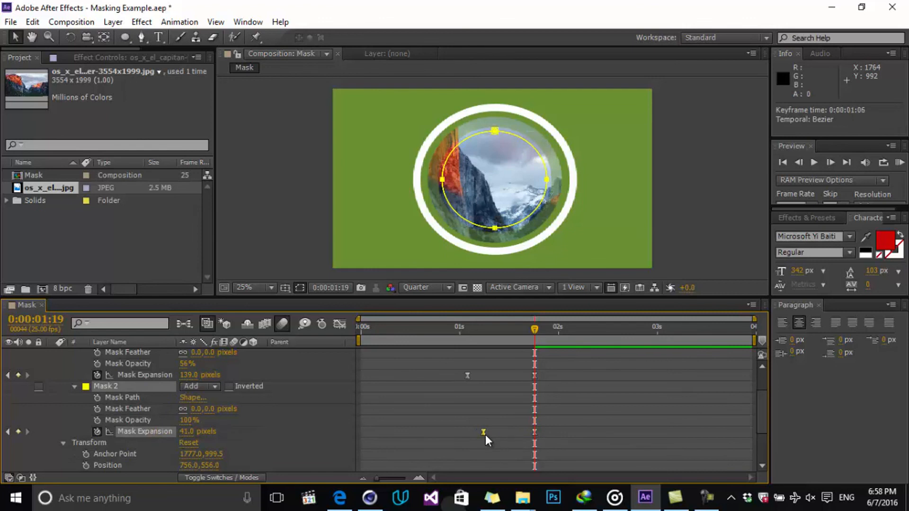
{"action": "left_click_drag", "start_coordinate": [534, 329], "coordinate": [359, 332]}
{"action": "left_click", "coordinate": [639, 423]}
{"action": "left_click", "coordinate": [900, 162]}
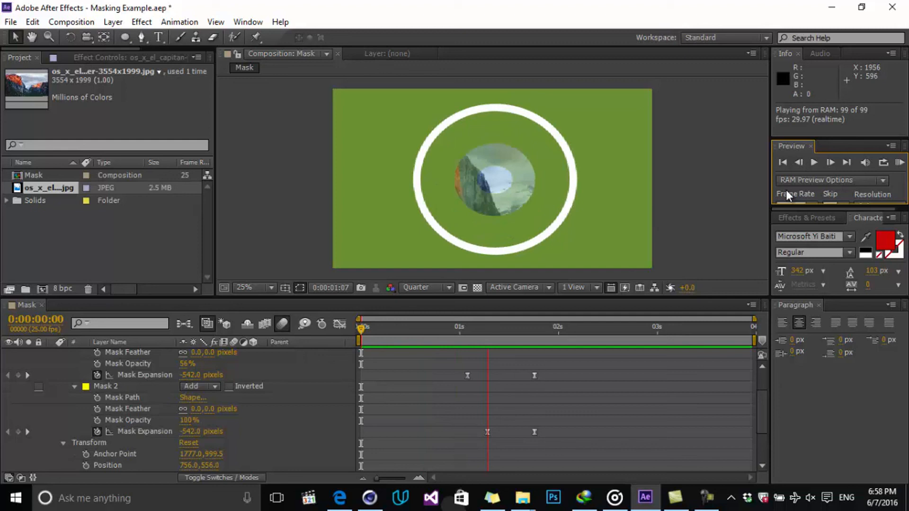
{"action": "key", "text": "space"}
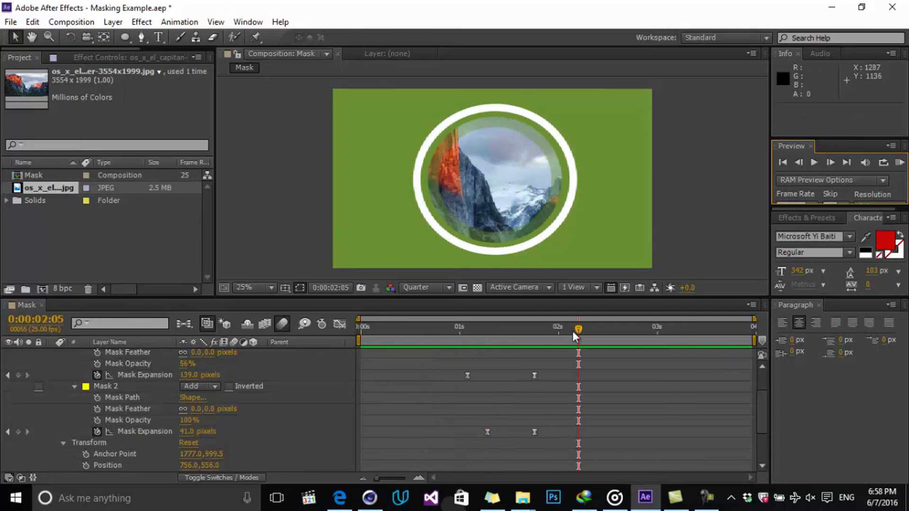
- Move Mask 2's last Mask Expansion keyframe to about 0:00:01:22 and preview the animation from the start
{"action": "left_click_drag", "start_coordinate": [511, 332], "coordinate": [519, 350]}
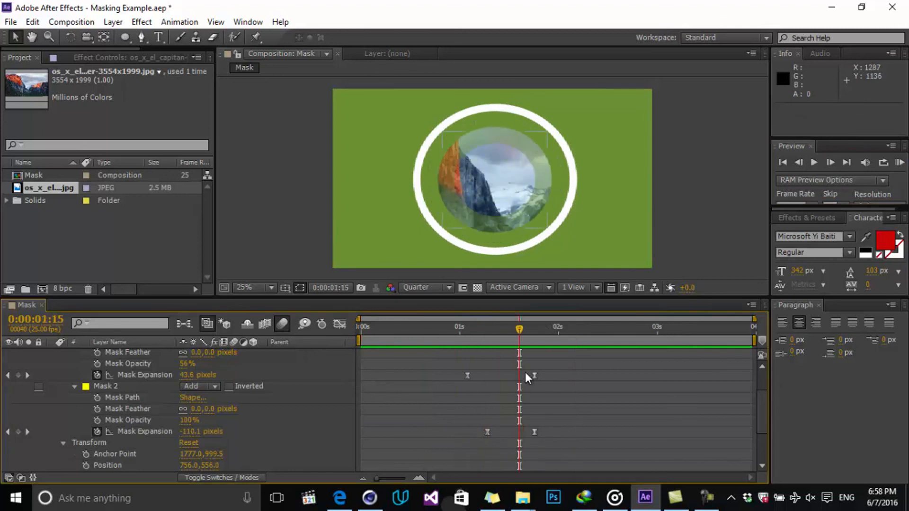
{"action": "left_click_drag", "start_coordinate": [534, 433], "coordinate": [549, 432]}
{"action": "left_click_drag", "start_coordinate": [519, 329], "coordinate": [311, 387]}
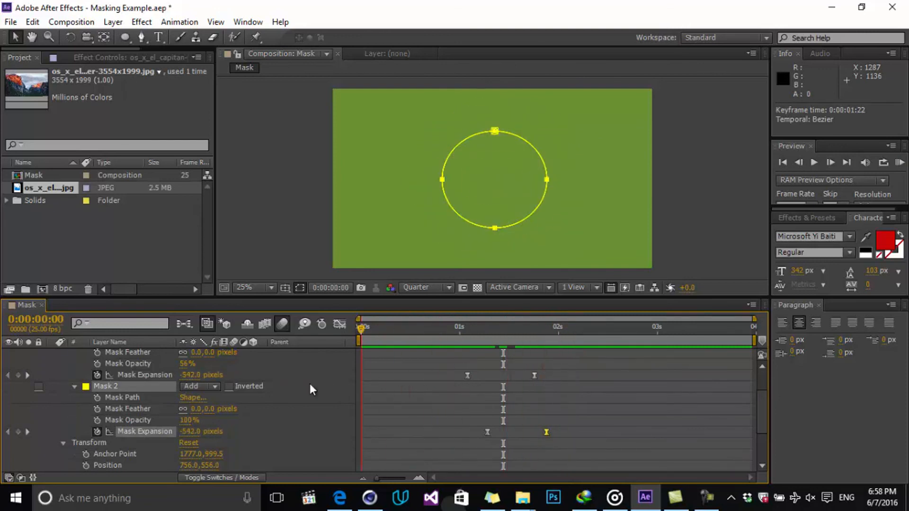
{"action": "left_click", "coordinate": [626, 380]}
{"action": "left_click", "coordinate": [899, 162]}
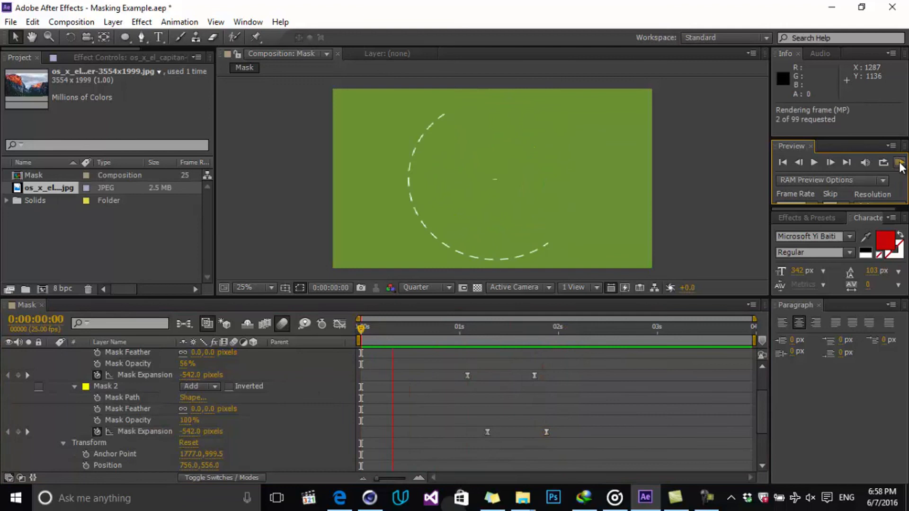
- Add a Mask Expansion keyframe of 0 pixels at 0:00:02:10 to Mask 1 on the mask shpe layer
{"action": "left_click", "coordinate": [564, 325]}
{"action": "left_click_drag", "start_coordinate": [564, 325], "coordinate": [597, 345]}
{"action": "left_click", "coordinate": [490, 115]}
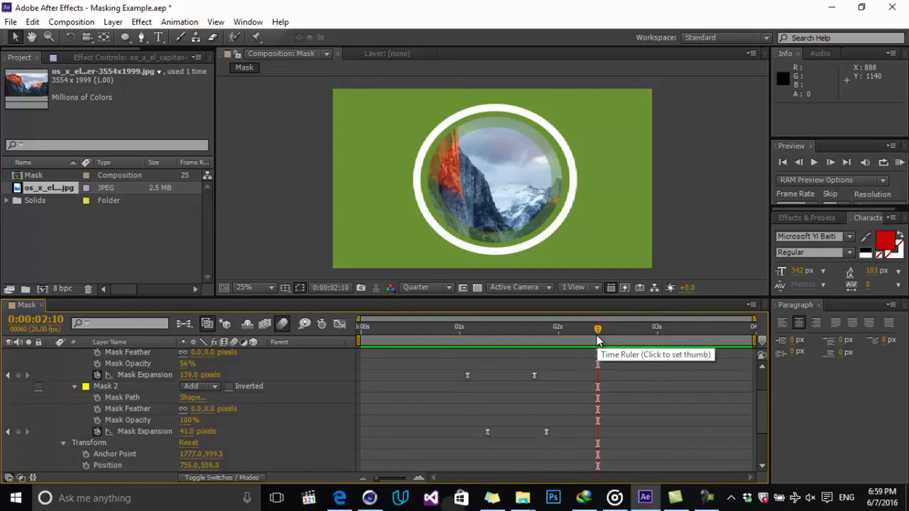
{"action": "key", "text": "Page_Up"}
{"action": "key", "text": "Page_Up"}
{"action": "key", "text": "Page_Up"}
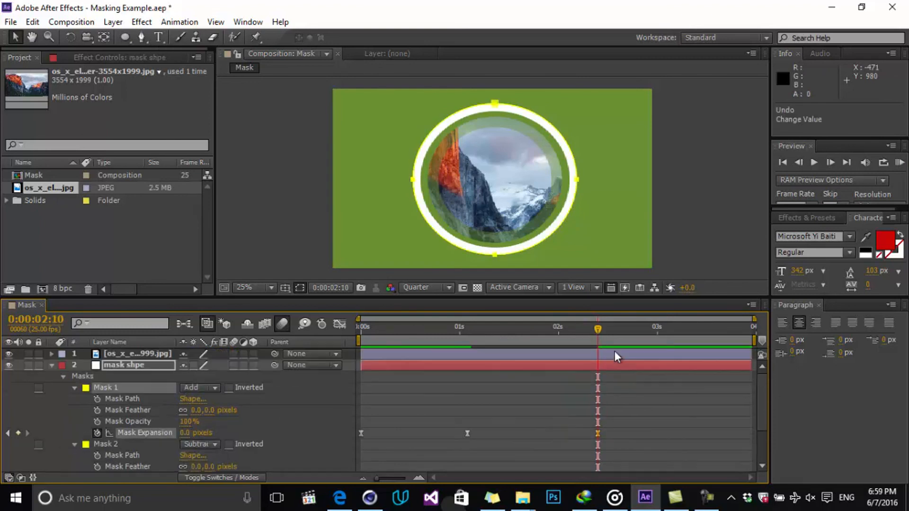
- Keyframe the mask shpe layer's Mask 1 expansion to 889 pixels at 0:00:03:09 and preview from 0:00:02:10
{"action": "left_click_drag", "start_coordinate": [599, 331], "coordinate": [693, 337]}
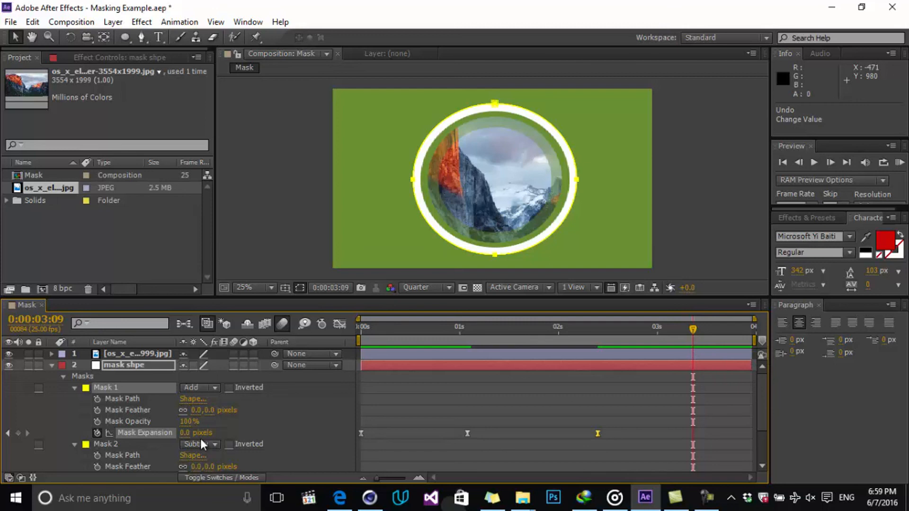
{"action": "left_click_drag", "start_coordinate": [185, 432], "coordinate": [664, 411]}
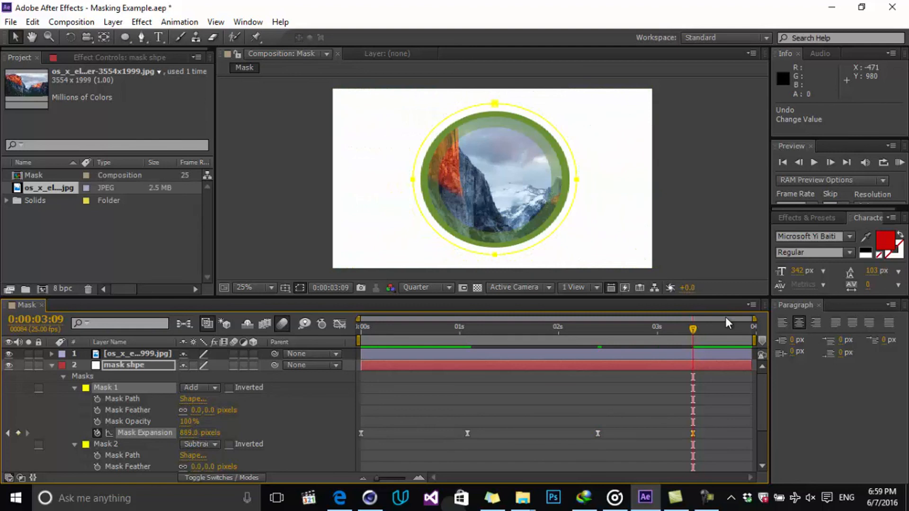
{"action": "mouse_move", "coordinate": [695, 327]}
{"action": "left_mouse_down"}
{"action": "mouse_move", "coordinate": [600, 337]}
{"action": "mouse_move", "coordinate": [649, 343]}
{"action": "mouse_move", "coordinate": [705, 332]}
{"action": "left_mouse_up"}
{"action": "left_click_drag", "start_coordinate": [622, 351], "coordinate": [588, 355]}
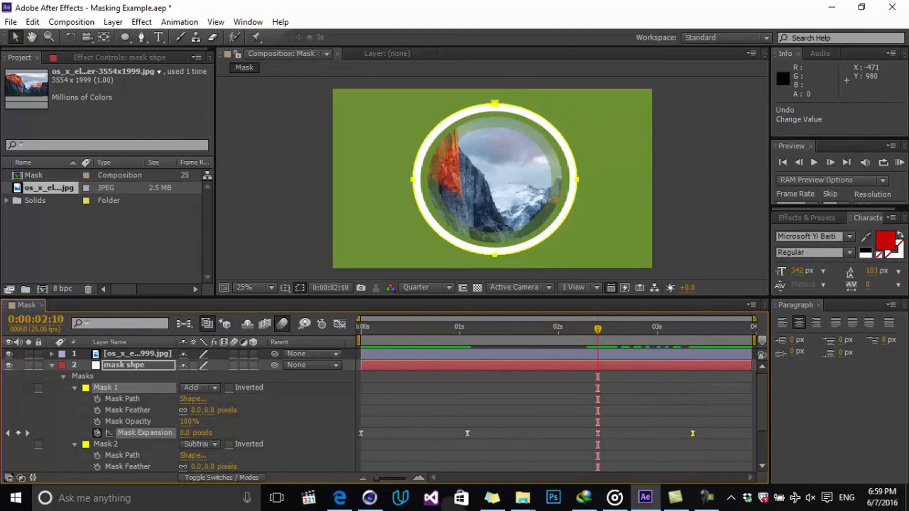
{"action": "left_click", "coordinate": [900, 162]}
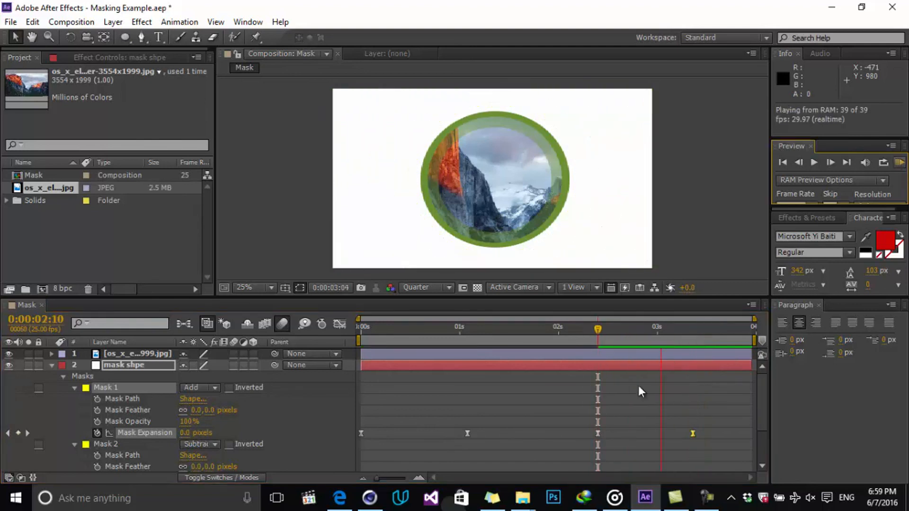
- Move Mask 1's last Mask Expansion keyframe on the mask shpe layer to 0:00:02:19 and preview from 0:00:02:10
{"action": "mouse_move", "coordinate": [691, 434]}
{"action": "left_click", "coordinate": [631, 436]}
{"action": "left_click", "coordinate": [899, 163]}
{"action": "left_click", "coordinate": [551, 353]}
{"action": "left_click", "coordinate": [487, 366]}
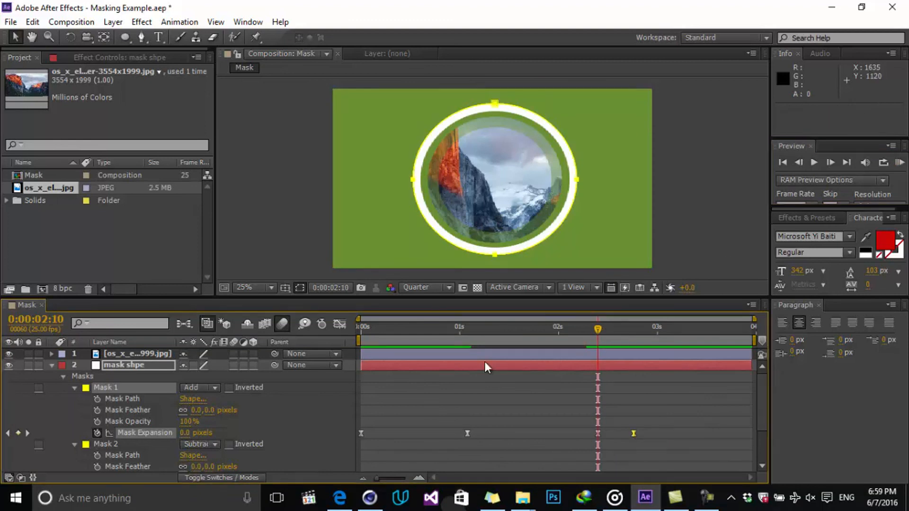
- Keyframe the mask shpe layer's Mask 2 expansion at -44 pixels at 0:00:02:10 and 880 pixels at 0:00:02:19
{"action": "scroll", "coordinate": [132, 438], "scroll_direction": "down", "scroll_amount": 3}
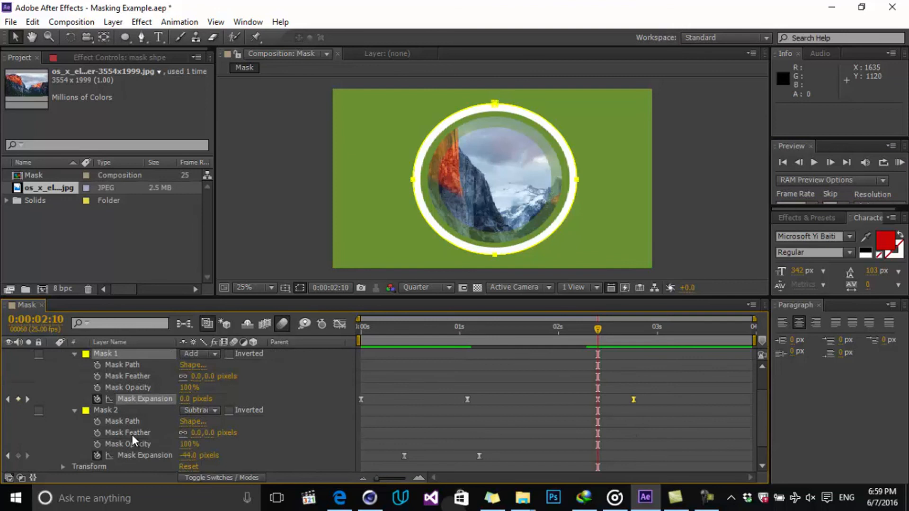
{"action": "left_click", "coordinate": [18, 456]}
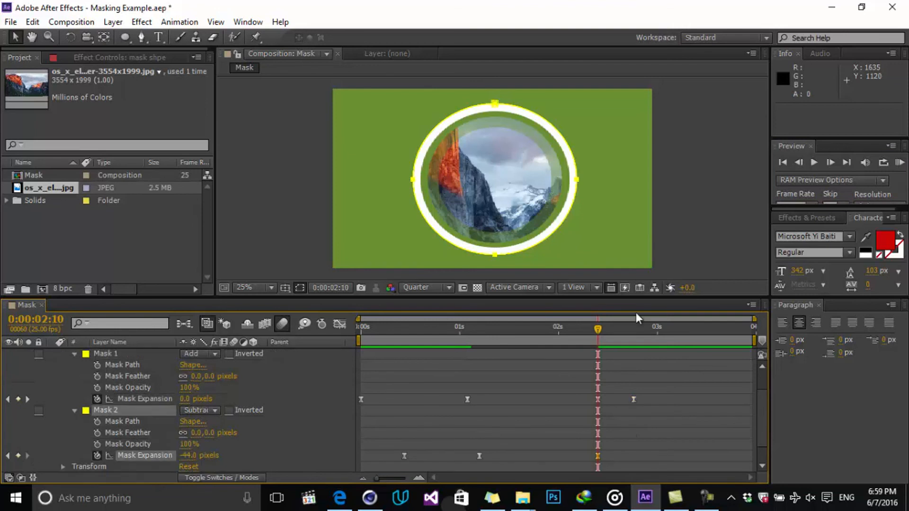
{"action": "left_click_drag", "start_coordinate": [604, 328], "coordinate": [632, 331]}
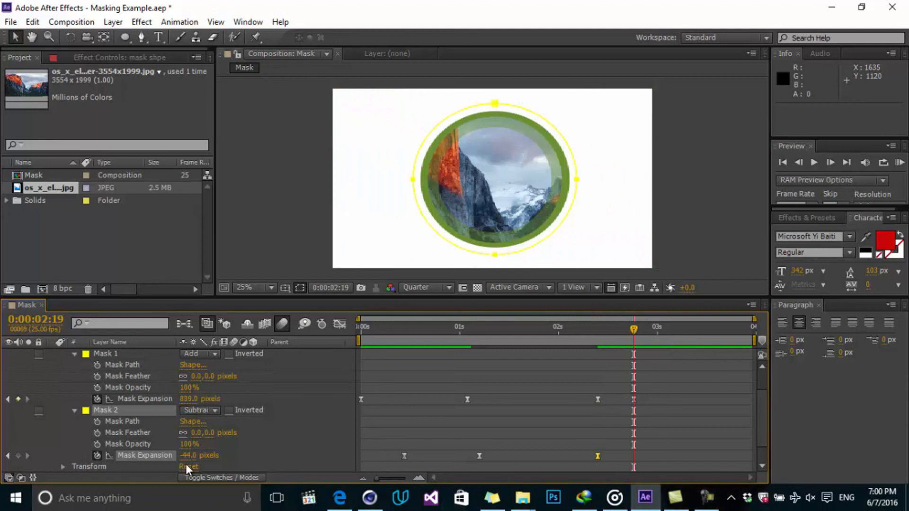
{"action": "left_click_drag", "start_coordinate": [185, 456], "coordinate": [246, 455]}
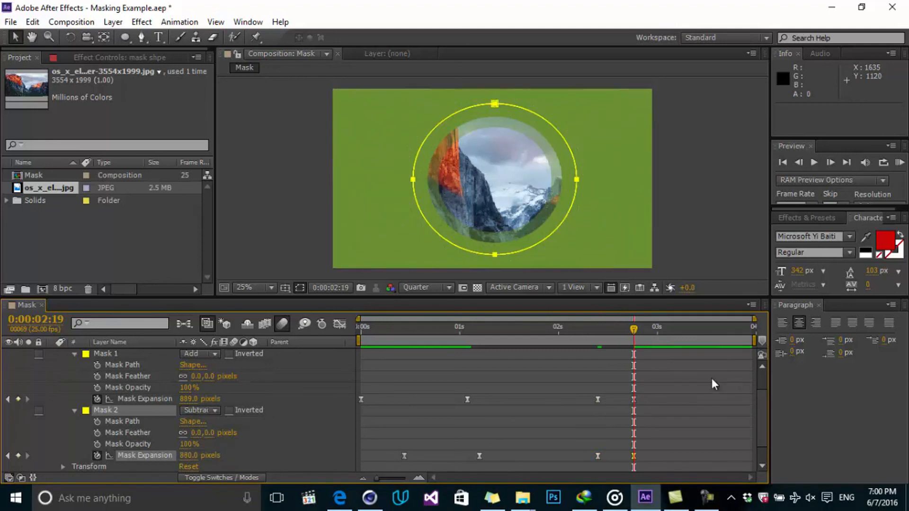
- Delay Mask 2's last two Mask Expansion keyframes to 0:00:02:14 and about 0:00:02:23, and preview from 0:00:02:03
{"action": "left_click", "coordinate": [662, 379]}
{"action": "left_click_drag", "start_coordinate": [631, 329], "coordinate": [602, 330]}
{"action": "left_click_drag", "start_coordinate": [600, 457], "coordinate": [606, 456]}
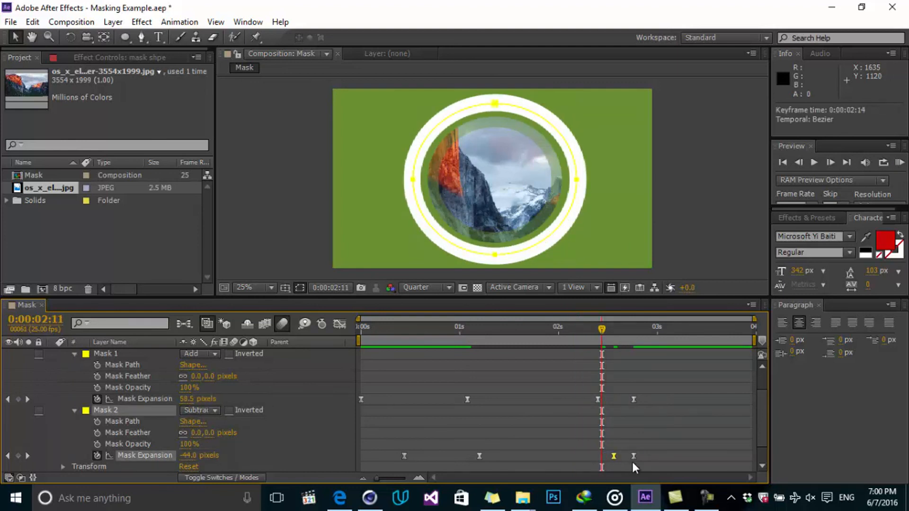
{"action": "left_click_drag", "start_coordinate": [602, 326], "coordinate": [651, 325]}
{"action": "left_click", "coordinate": [900, 163]}
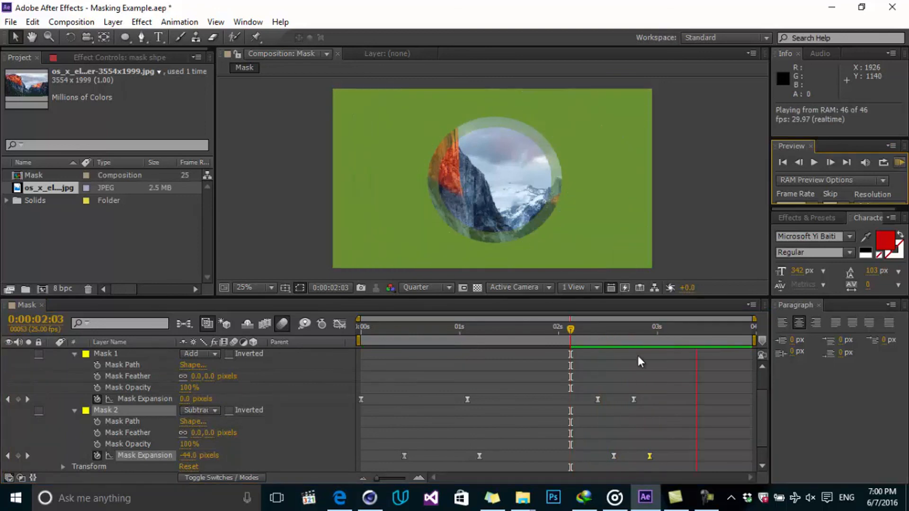
- Add a Mask Expansion keyframe of 139 pixels at 0:00:02:18 to Mask 1 on the wallpaper image layer
{"action": "mouse_move", "coordinate": [619, 328]}
{"action": "left_mouse_down"}
{"action": "mouse_move", "coordinate": [645, 328]}
{"action": "mouse_move", "coordinate": [603, 334]}
{"action": "mouse_move", "coordinate": [662, 334]}
{"action": "mouse_move", "coordinate": [590, 347]}
{"action": "mouse_move", "coordinate": [623, 340]}
{"action": "left_mouse_up"}
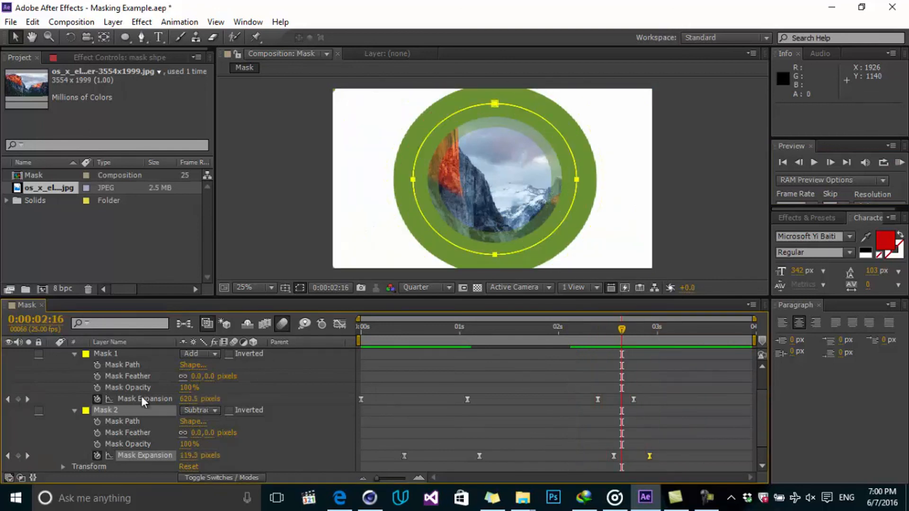
{"action": "scroll", "coordinate": [141, 397], "scroll_direction": "up", "scroll_amount": 3}
{"action": "left_click", "coordinate": [52, 366]}
{"action": "left_click", "coordinate": [106, 355]}
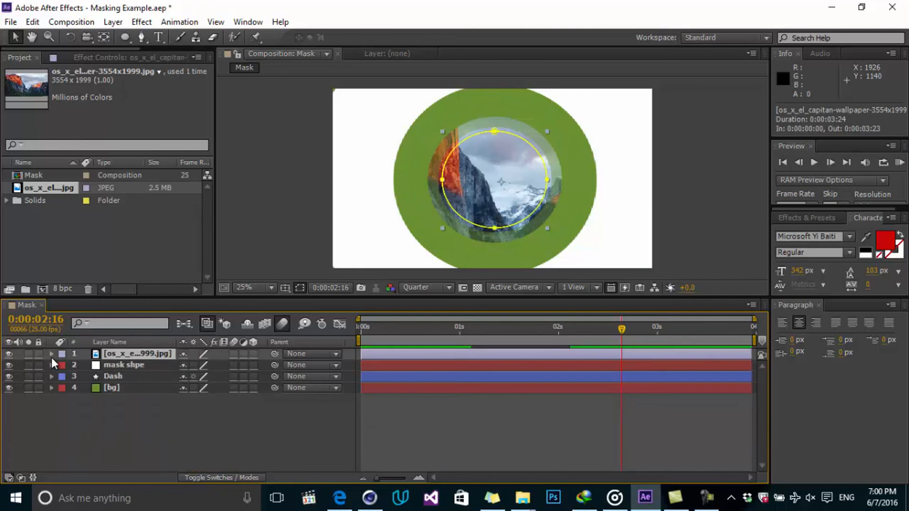
{"action": "left_click", "coordinate": [51, 354]}
{"action": "left_click_drag", "start_coordinate": [616, 331], "coordinate": [629, 330]}
{"action": "scroll", "coordinate": [104, 443], "scroll_direction": "down", "scroll_amount": 3}
{"action": "left_click", "coordinate": [18, 445]}
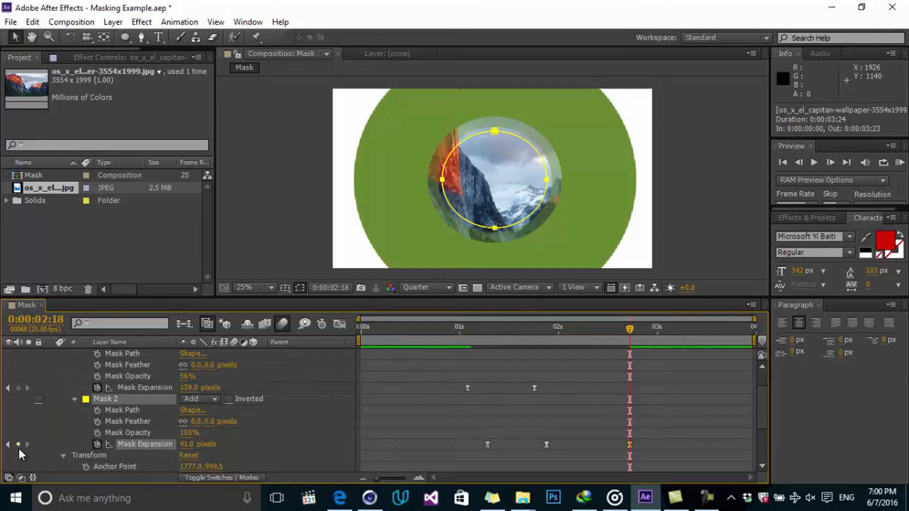
{"action": "left_click", "coordinate": [18, 387]}
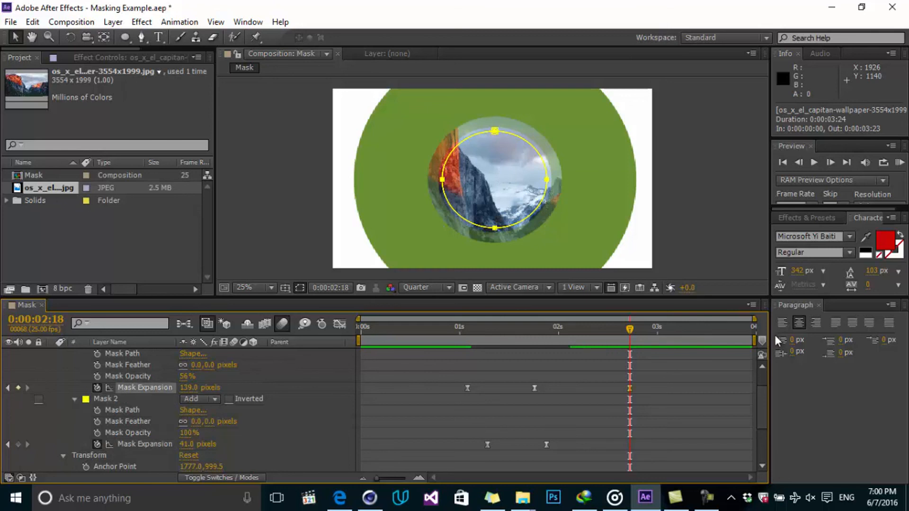
- Keyframe the image layer's Mask 1 expansion to 997 pixels at 0:00:03:08
{"action": "left_click", "coordinate": [657, 330]}
{"action": "left_click_drag", "start_coordinate": [670, 333], "coordinate": [688, 333]}
{"action": "left_click_drag", "start_coordinate": [184, 388], "coordinate": [757, 387]}
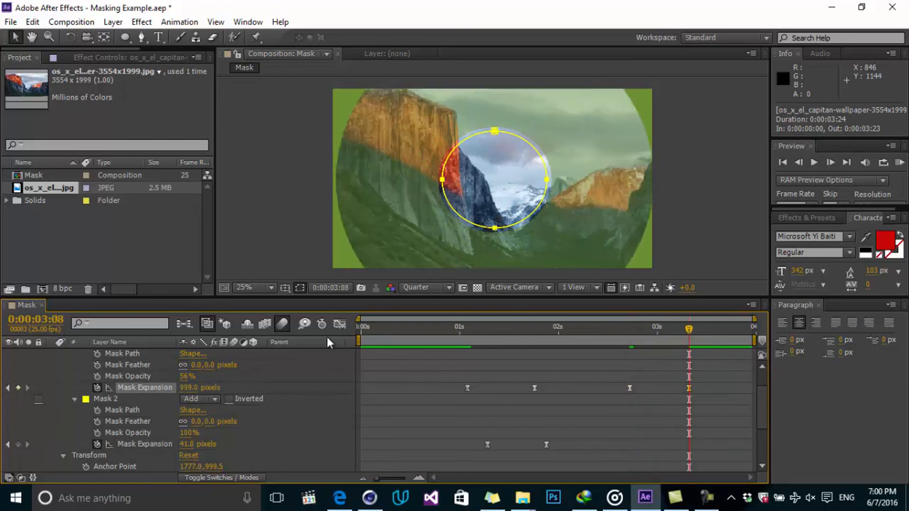
{"action": "left_click_drag", "start_coordinate": [267, 377], "coordinate": [266, 378]}
- Keyframe the image layer's Mask 2 expansion at 41 pixels at 0:00:02:18 and 1000 pixels at 0:00:03:08
{"action": "left_click_drag", "start_coordinate": [681, 331], "coordinate": [630, 331]}
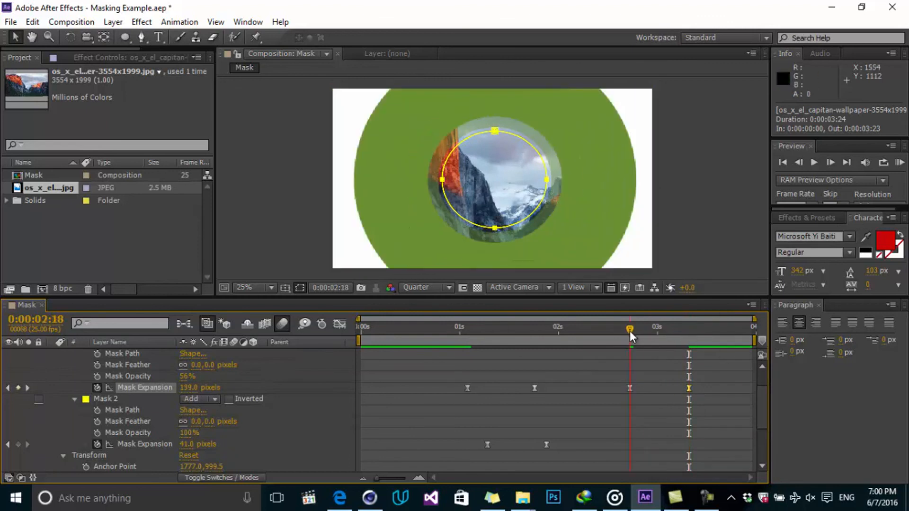
{"action": "left_click", "coordinate": [18, 444]}
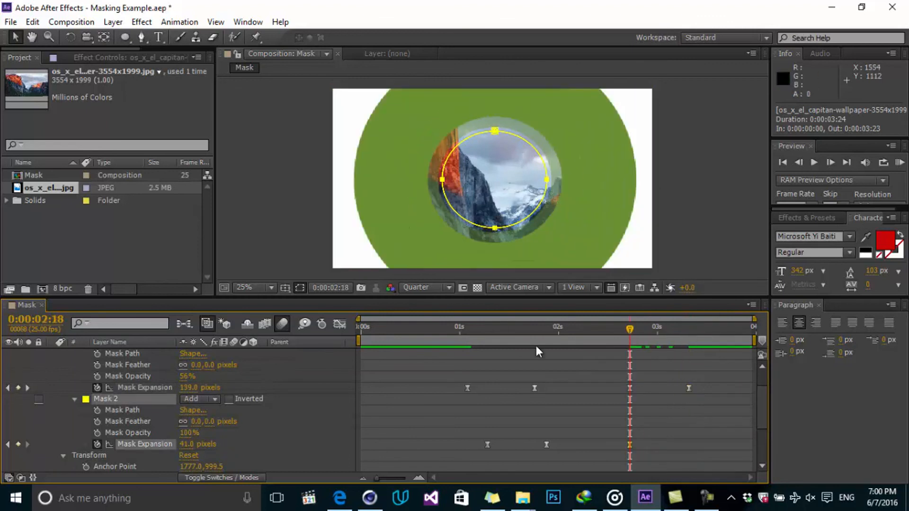
{"action": "left_click_drag", "start_coordinate": [647, 326], "coordinate": [689, 325]}
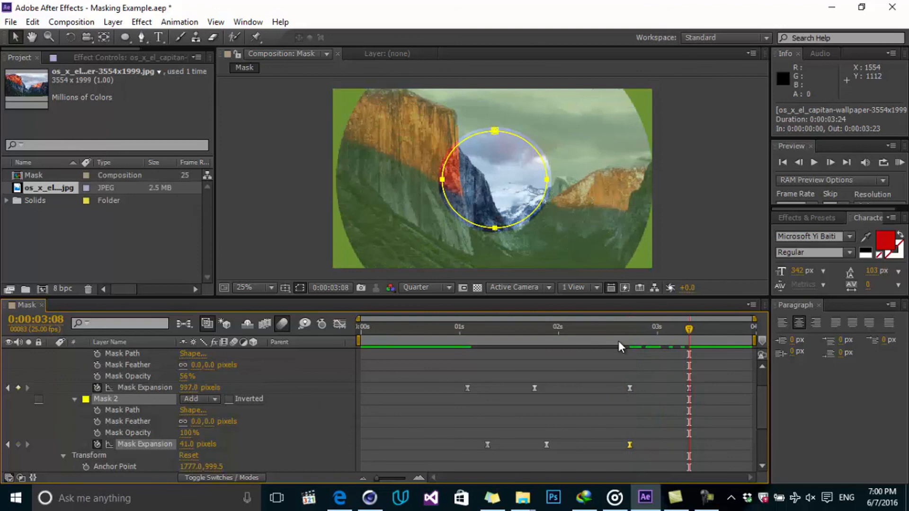
{"action": "left_click_drag", "start_coordinate": [188, 444], "coordinate": [770, 335]}
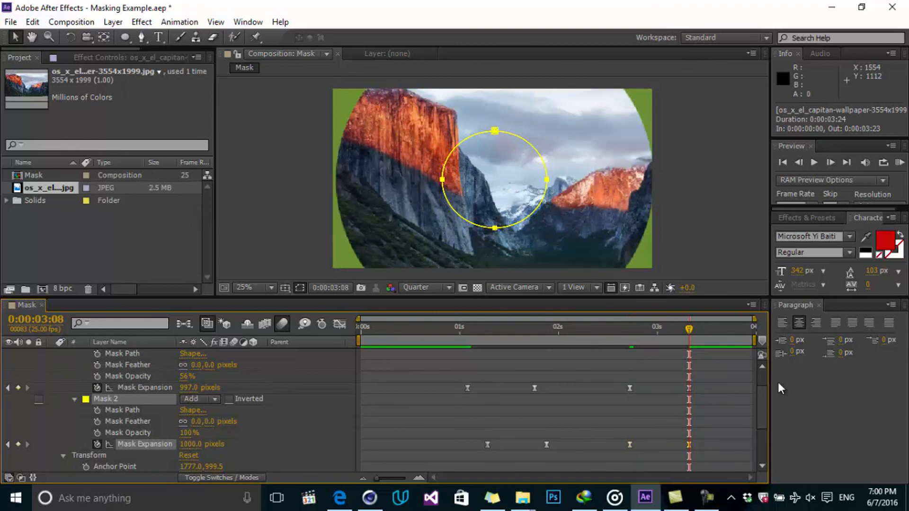
- Delay the image layer's last two Mask 2 expansion keyframes to 0:00:02:19 and 0:00:03:11
{"action": "left_click_drag", "start_coordinate": [630, 445], "coordinate": [644, 445]}
{"action": "left_click_drag", "start_coordinate": [686, 334], "coordinate": [661, 349]}
{"action": "left_click_drag", "start_coordinate": [649, 442], "coordinate": [703, 440]}
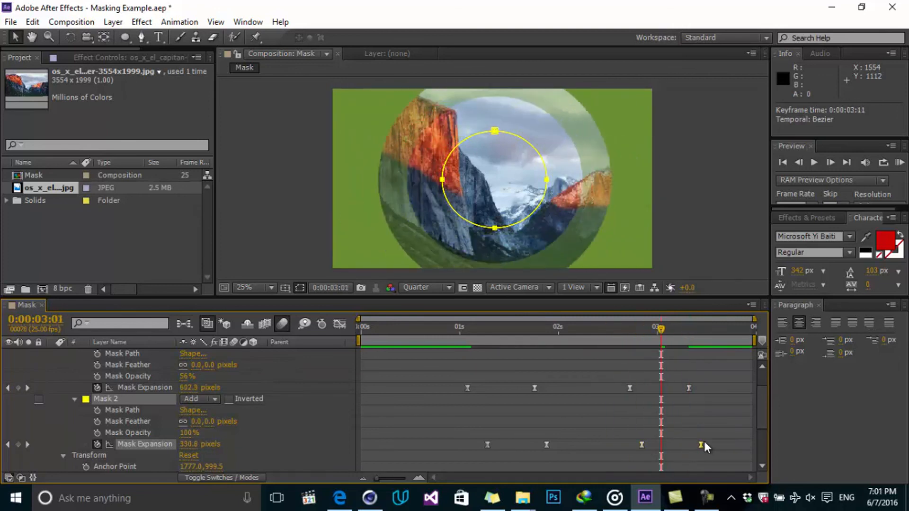
{"action": "left_click_drag", "start_coordinate": [656, 338], "coordinate": [625, 339]}
{"action": "left_click_drag", "start_coordinate": [640, 445], "coordinate": [633, 442]}
{"action": "mouse_move", "coordinate": [633, 332]}
{"action": "left_mouse_down"}
{"action": "mouse_move", "coordinate": [741, 337]}
{"action": "mouse_move", "coordinate": [632, 337]}
{"action": "left_mouse_up"}
- Keyframe the image layer's Scale at 64% at 0:00:02:17 and 83% at 0:00:03:12
{"action": "scroll", "coordinate": [171, 369], "scroll_direction": "up", "scroll_amount": 2}
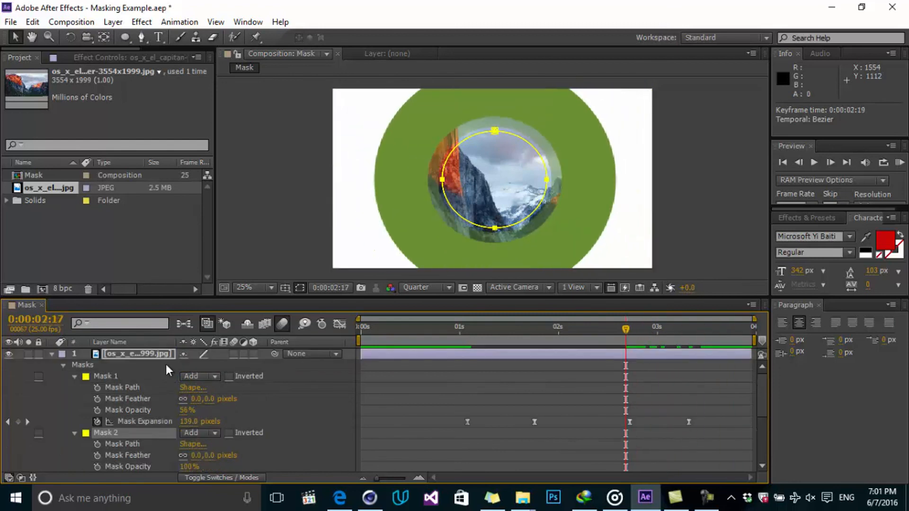
{"action": "left_click", "coordinate": [52, 354]}
{"action": "left_click", "coordinate": [141, 354]}
{"action": "left_click", "coordinate": [52, 354]}
{"action": "left_click", "coordinate": [63, 376]}
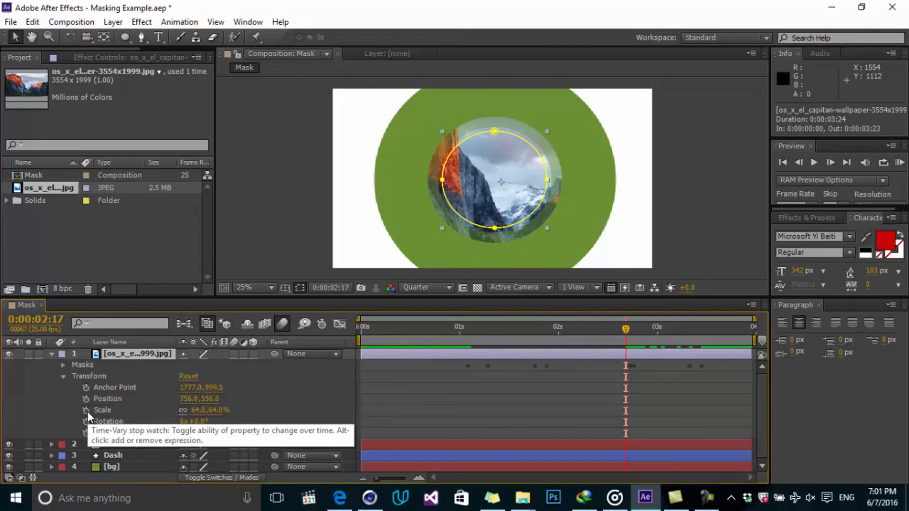
{"action": "left_click", "coordinate": [86, 410]}
{"action": "left_click_drag", "start_coordinate": [658, 335], "coordinate": [704, 336]}
{"action": "left_click_drag", "start_coordinate": [198, 410], "coordinate": [229, 410]}
- Apply Easy Ease to both Scale keyframes of the image layer and preview the animation from the start
{"action": "left_click_drag", "start_coordinate": [736, 408], "coordinate": [602, 419]}
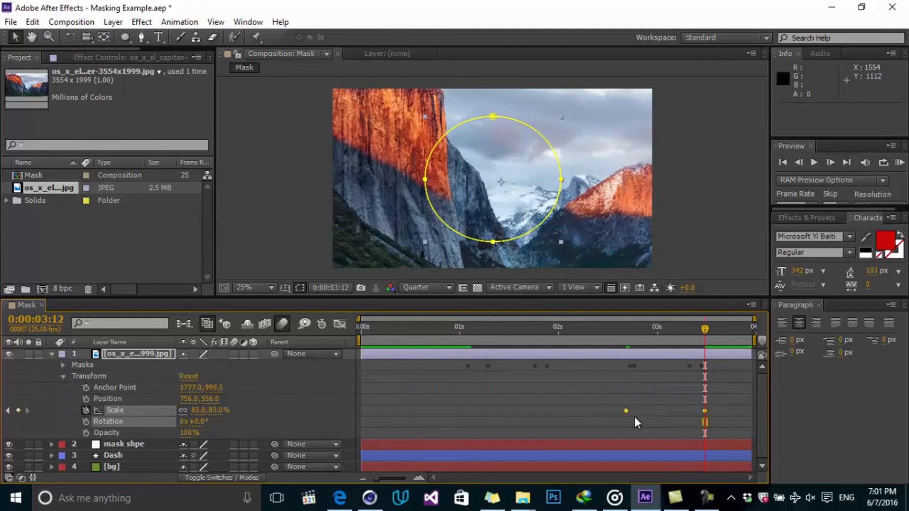
{"action": "right_click", "coordinate": [625, 411]}
{"action": "mouse_move", "coordinate": [661, 403]}
{"action": "left_click", "coordinate": [506, 313]}
{"action": "left_click_drag", "start_coordinate": [680, 332], "coordinate": [319, 343]}
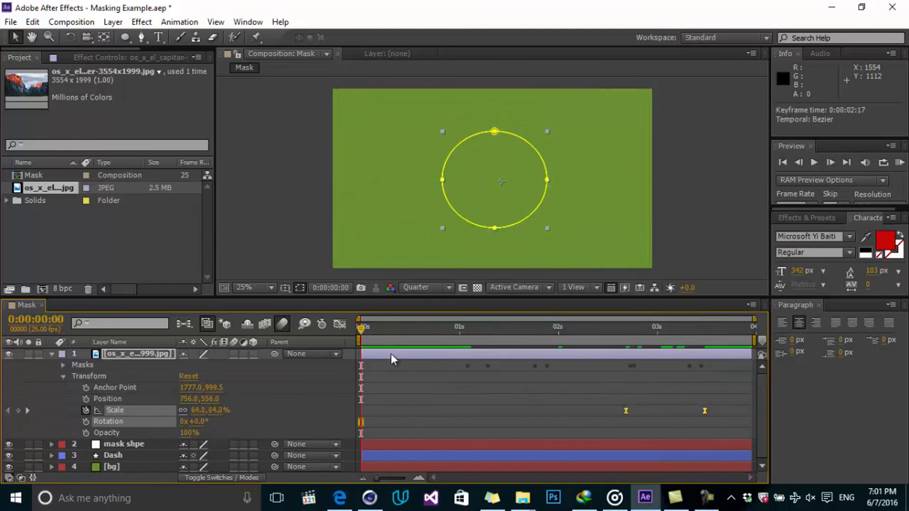
{"action": "left_click", "coordinate": [899, 163]}
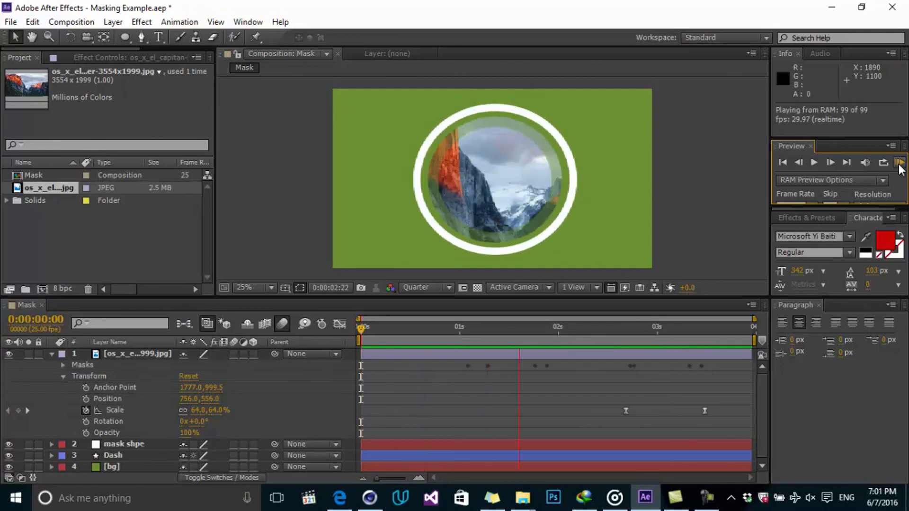
- Move the image layer's last Scale keyframe to about 0:00:03:07, collapse the layer and preview the animation from the start
{"action": "left_click_drag", "start_coordinate": [708, 331], "coordinate": [630, 333]}
{"action": "left_click_drag", "start_coordinate": [705, 411], "coordinate": [685, 411]}
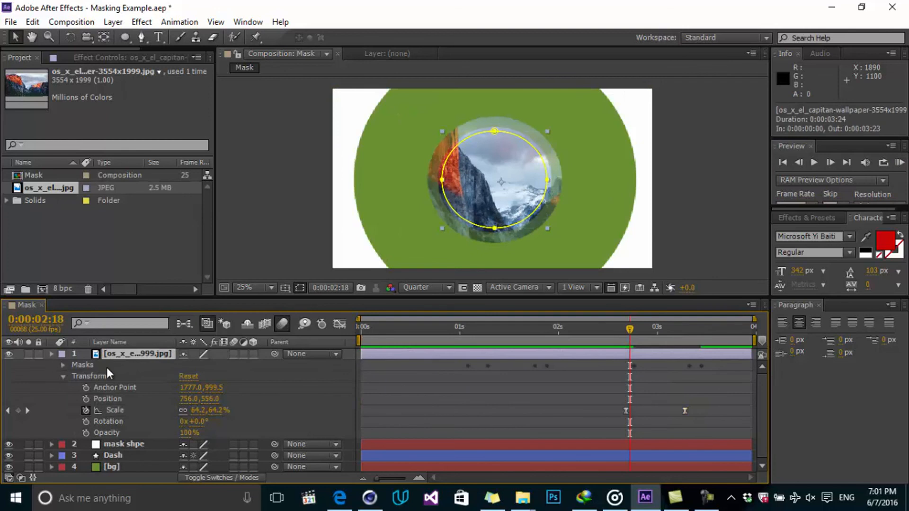
{"action": "left_click", "coordinate": [51, 354]}
{"action": "left_click", "coordinate": [491, 331]}
{"action": "key", "text": "Home"}
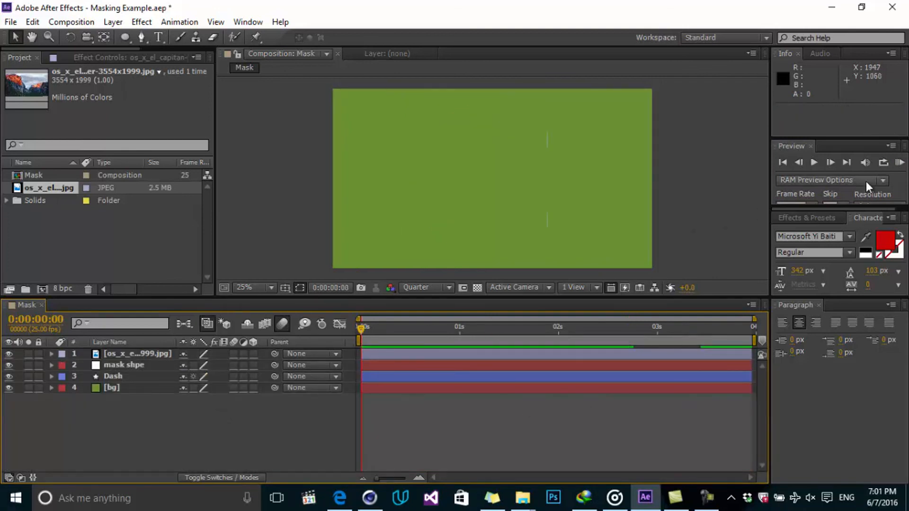
{"action": "left_click", "coordinate": [899, 163]}
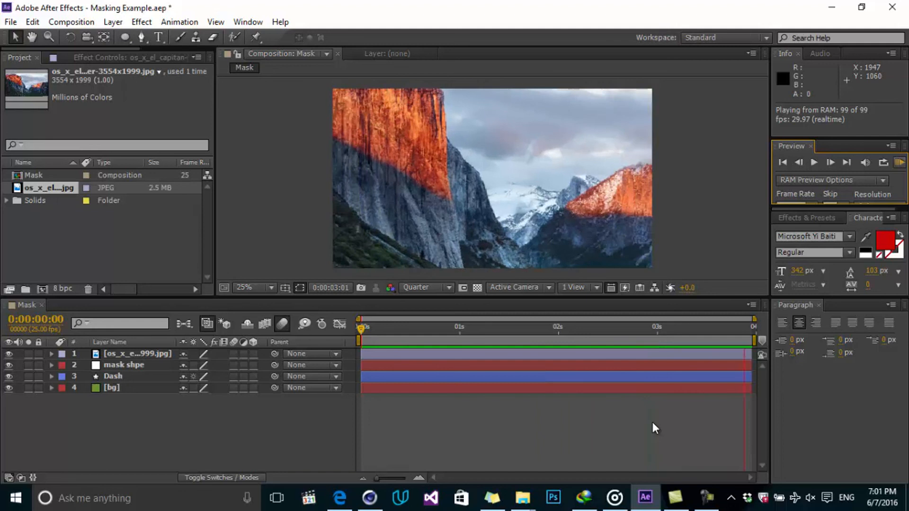
{"action": "left_click", "coordinate": [899, 163]}
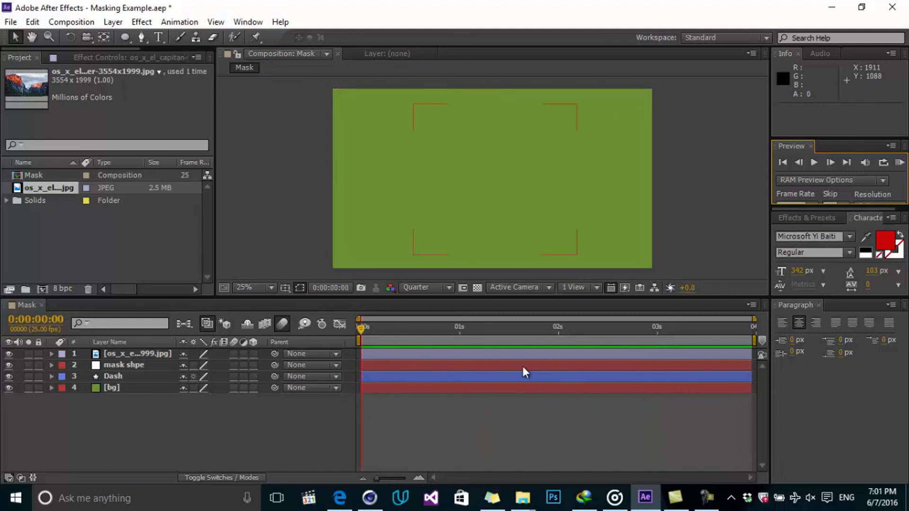